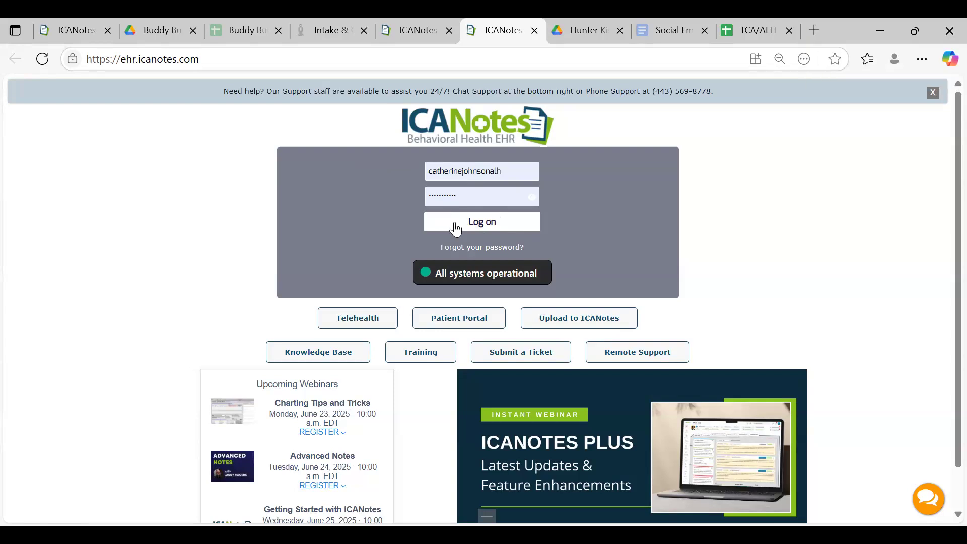
- Log on to the EHR, go to the therapy groups from the Chart Room, and select the ALH Group Home group
{"action": "left_click", "coordinate": [475, 223]}
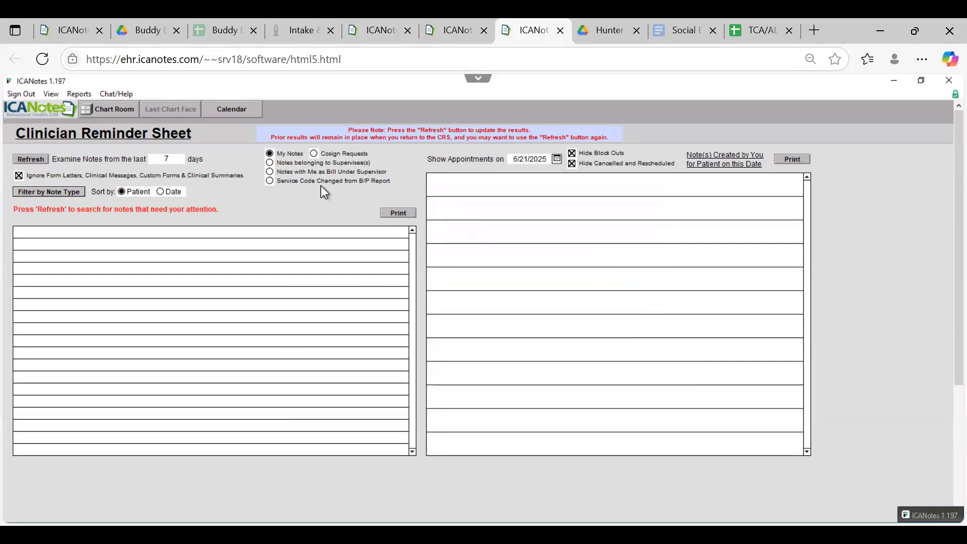
{"action": "left_click", "coordinate": [104, 117]}
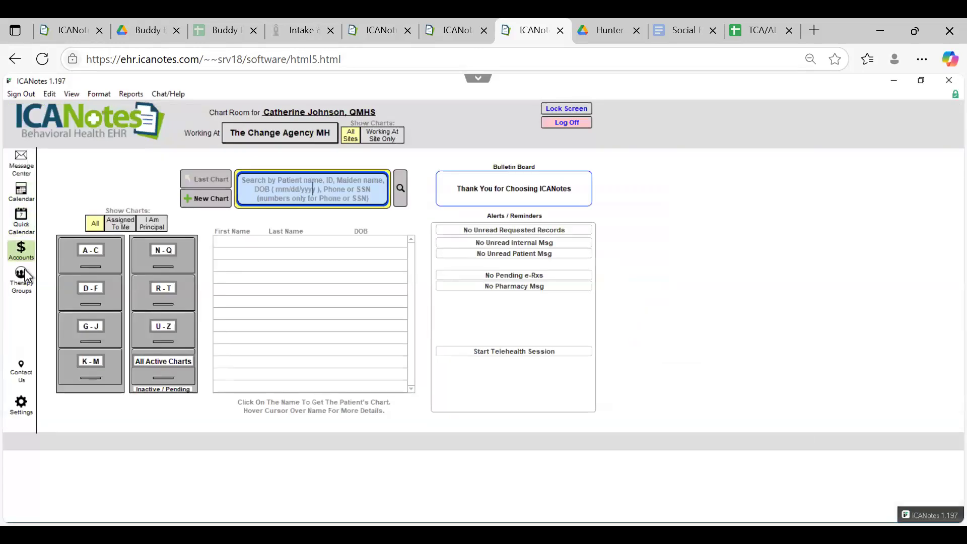
{"action": "left_click", "coordinate": [23, 276]}
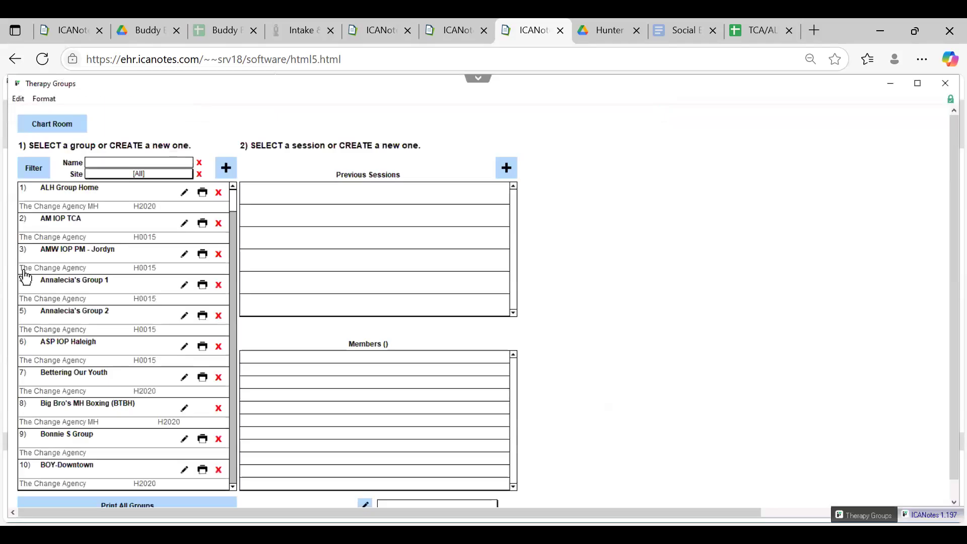
{"action": "left_click", "coordinate": [52, 124]}
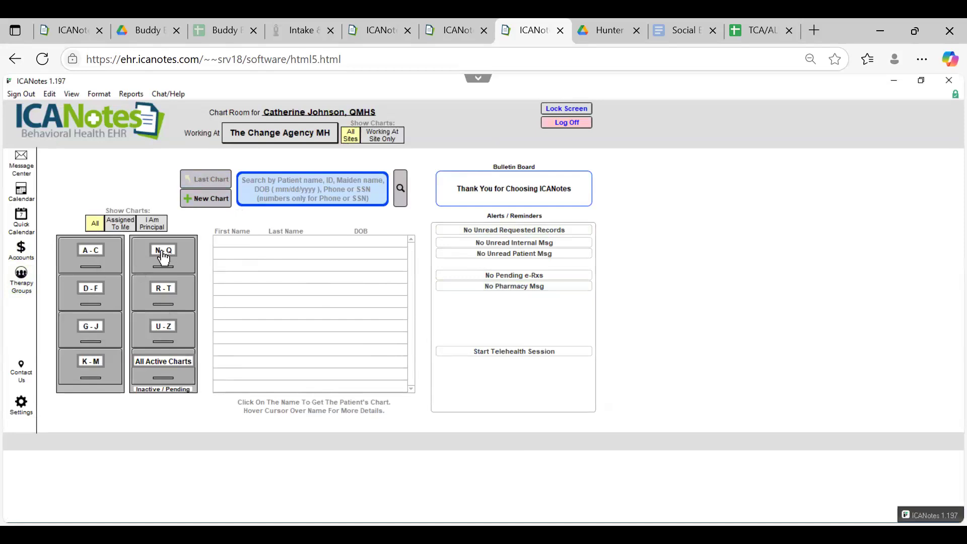
{"action": "left_click", "coordinate": [20, 281]}
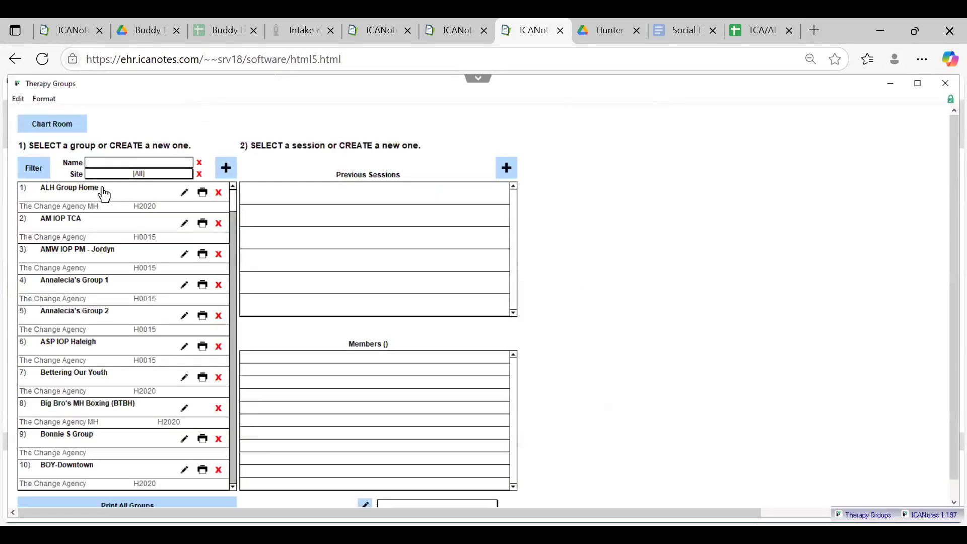
{"action": "left_click", "coordinate": [77, 197]}
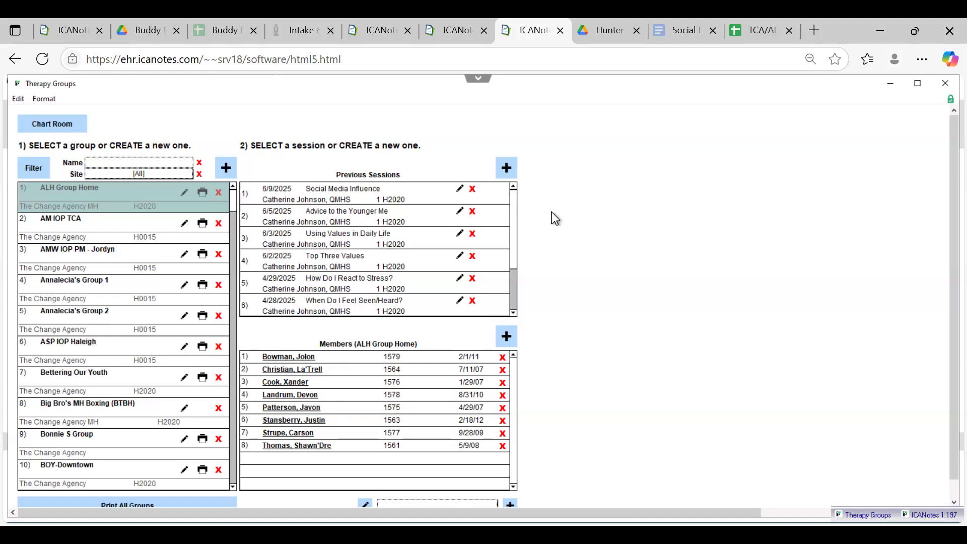
- Create and save a new ALH Group Home session with encounter date 6/10/2025 and note title "Proud of my Culture"
{"action": "left_click", "coordinate": [507, 169]}
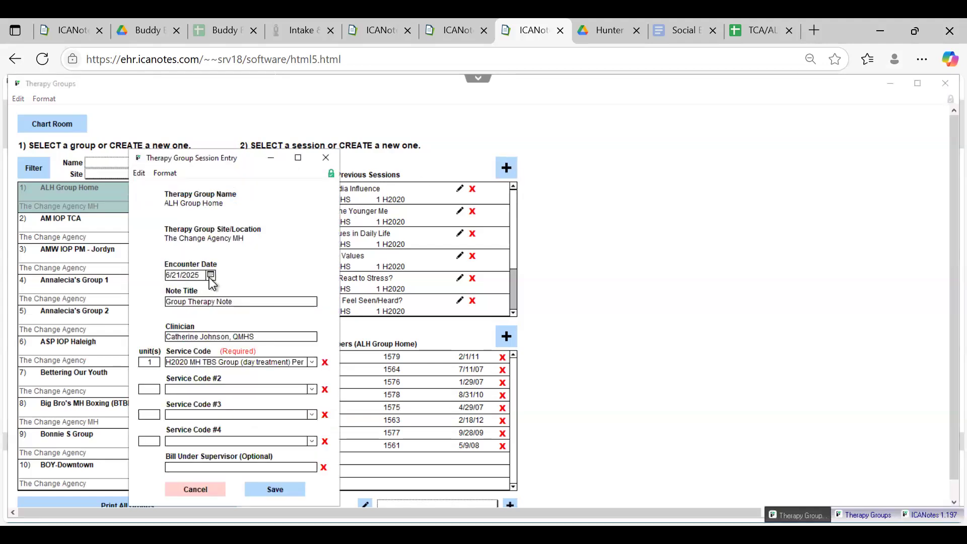
{"action": "left_click", "coordinate": [210, 277]}
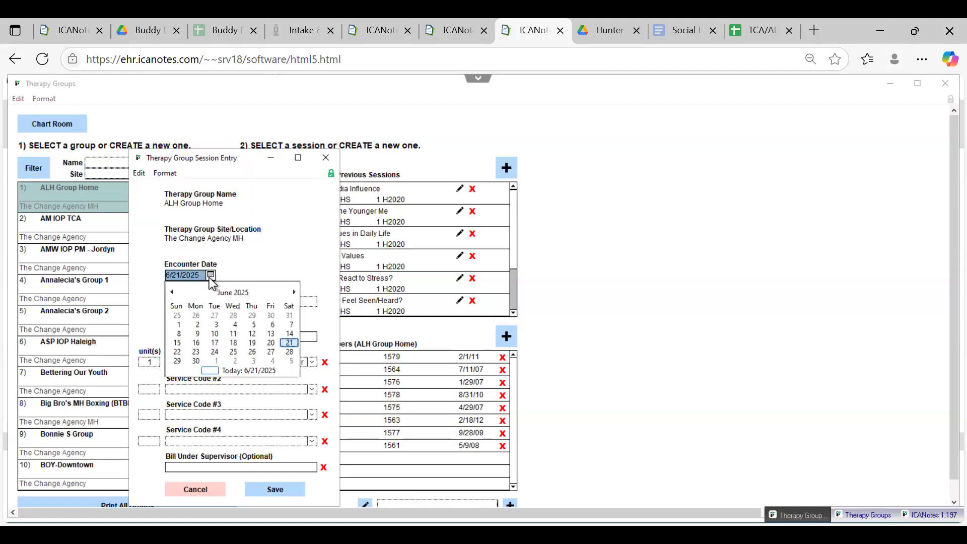
{"action": "left_click", "coordinate": [216, 334]}
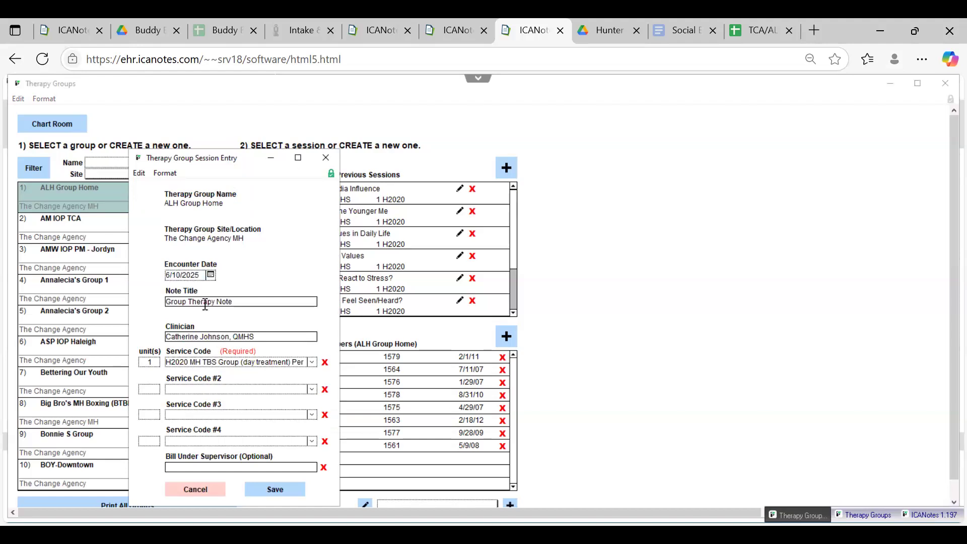
{"action": "triple_click", "coordinate": [205, 302]}
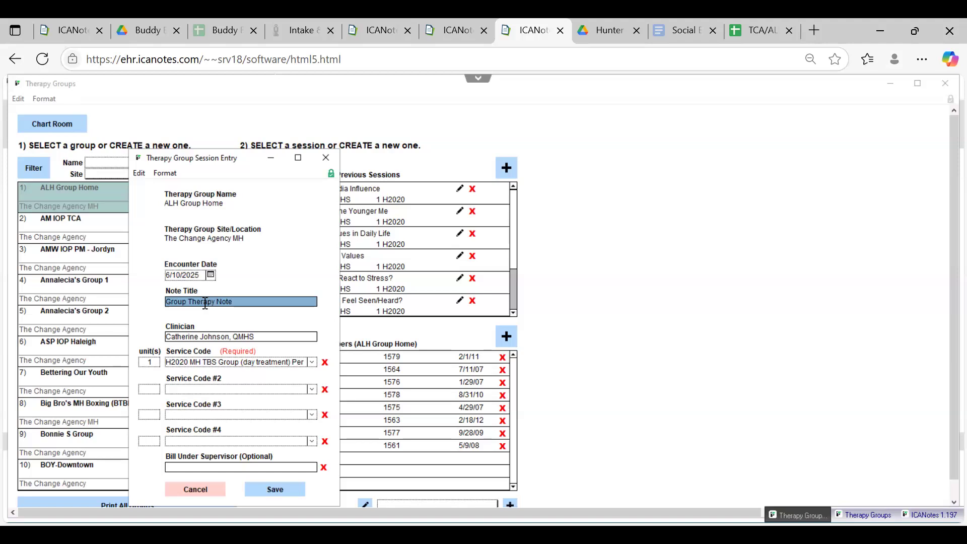
{"action": "type", "text": "Proud of "}
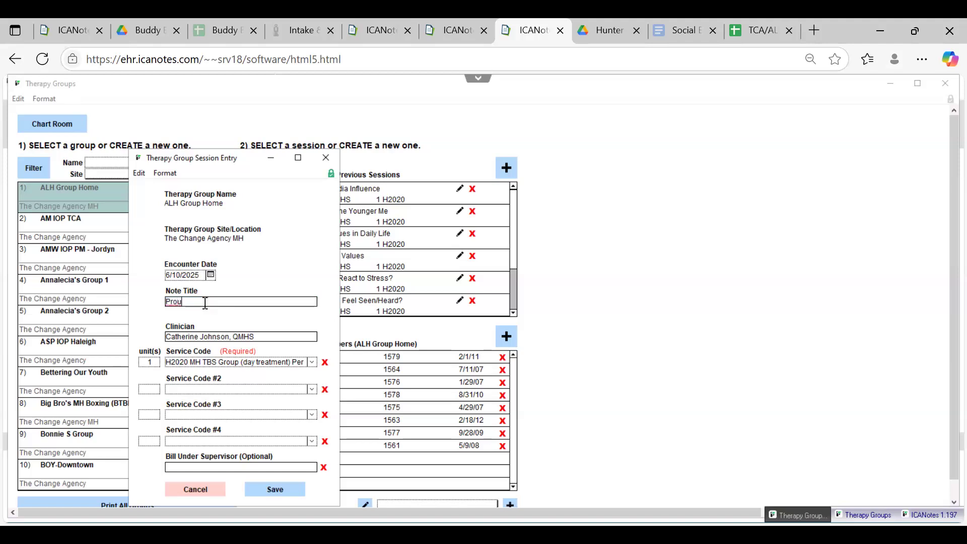
{"action": "type", "text": "my Culture"}
{"action": "left_click", "coordinate": [275, 489]}
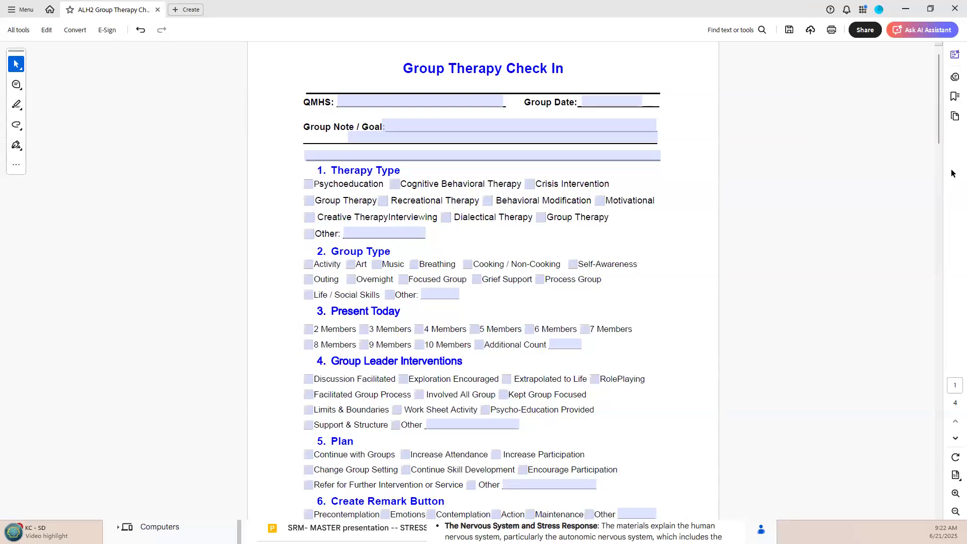
- In the Group Therapy Check In form in Adobe Acrobat, enter the QMHS's full name and try 6-12-25 as the group date
{"action": "left_click", "coordinate": [955, 494]}
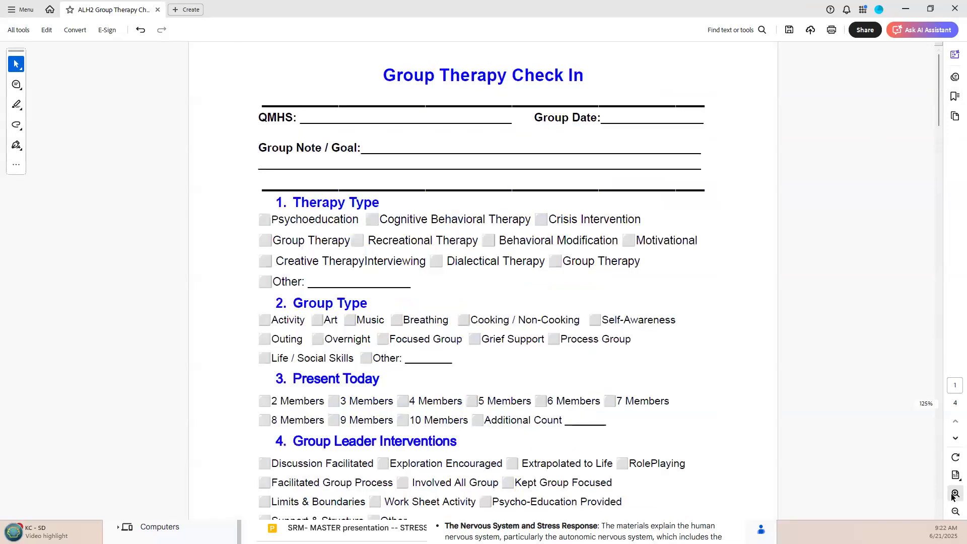
{"action": "left_click", "coordinate": [954, 494]}
{"action": "left_click", "coordinate": [955, 494]}
{"action": "left_click", "coordinate": [954, 493]}
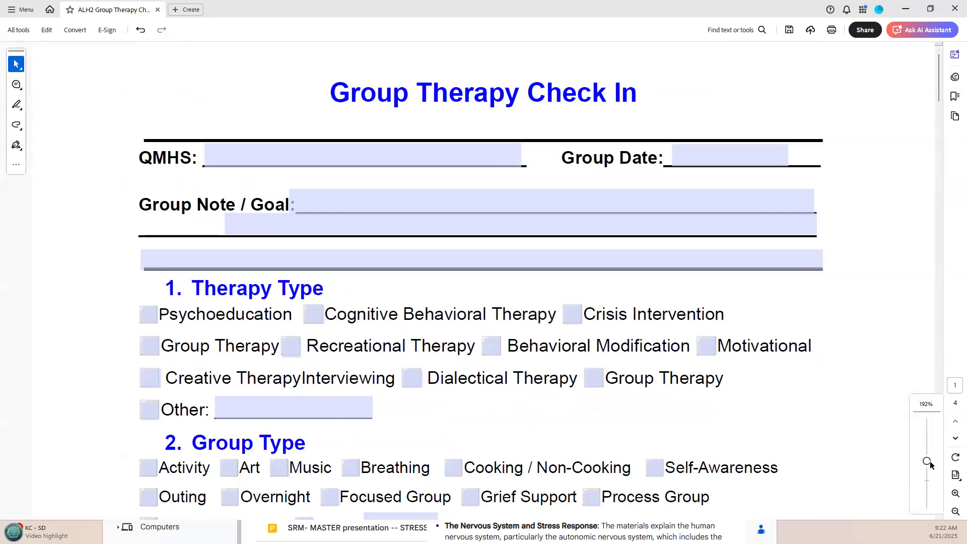
{"action": "mouse_move", "coordinate": [928, 461]}
{"action": "left_mouse_down"}
{"action": "mouse_move", "coordinate": [928, 472]}
{"action": "mouse_move", "coordinate": [928, 458]}
{"action": "left_mouse_up"}
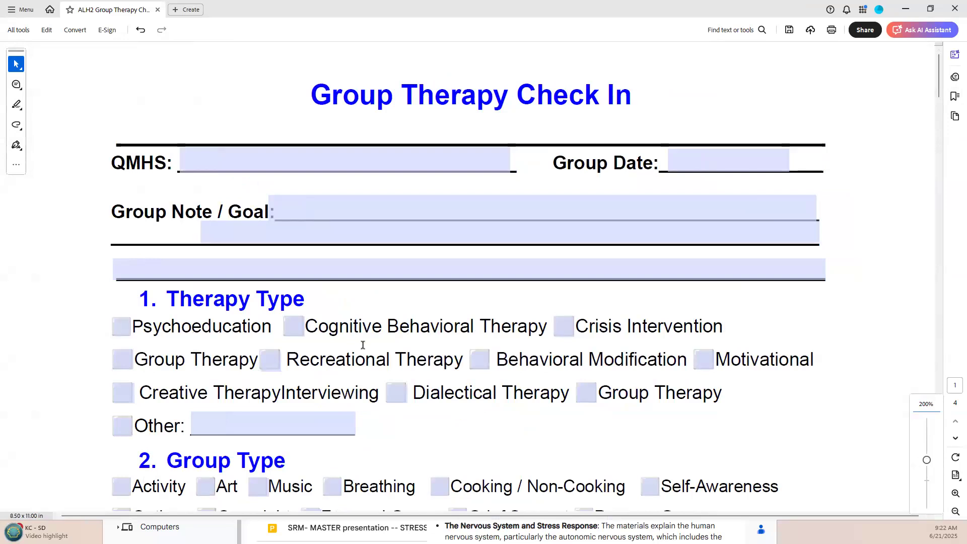
{"action": "scroll", "coordinate": [363, 345], "scroll_direction": "down", "scroll_amount": 1}
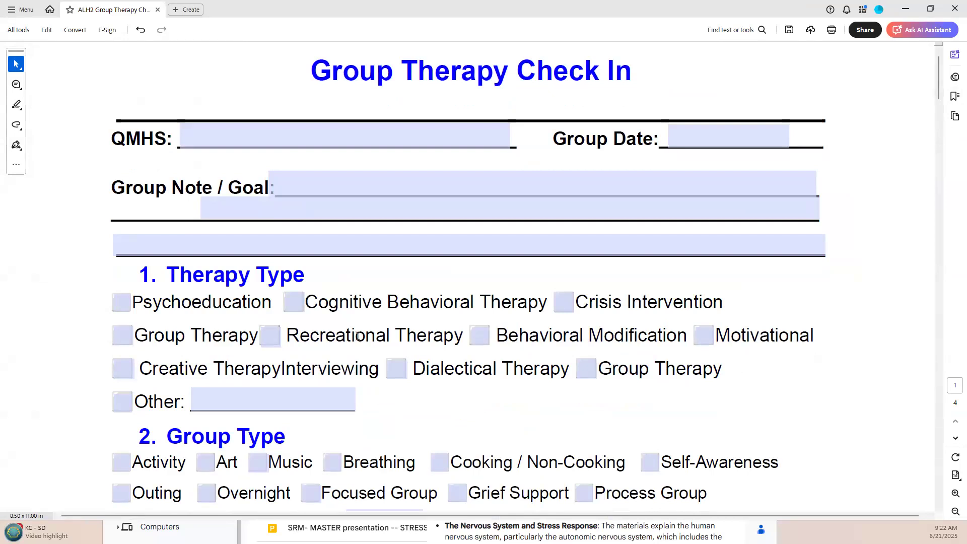
{"action": "left_click", "coordinate": [277, 132]}
{"action": "left_click", "coordinate": [689, 135]}
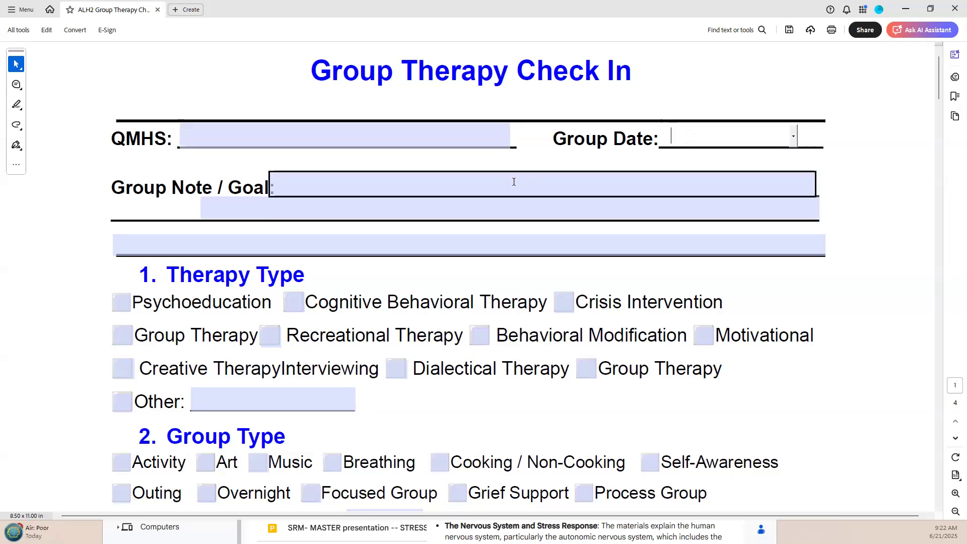
{"action": "left_click", "coordinate": [359, 134]}
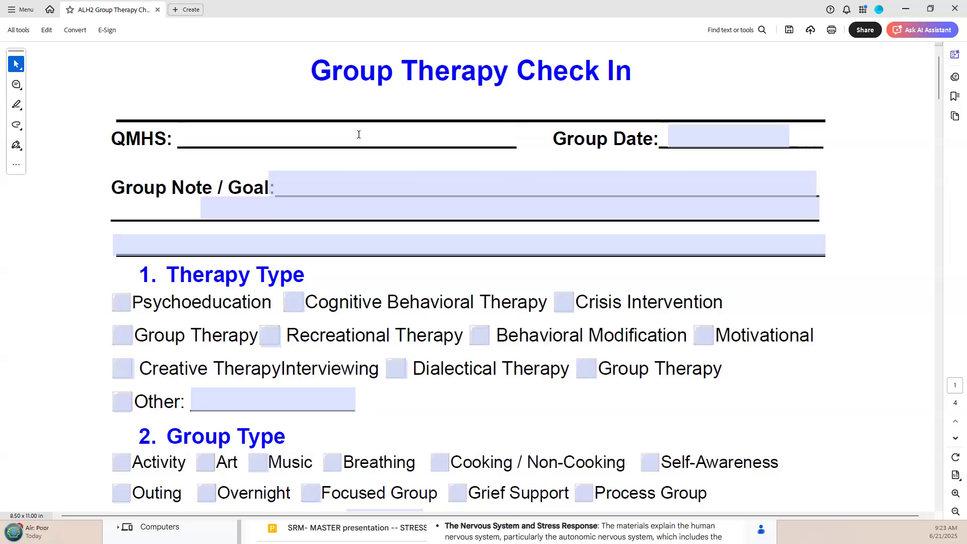
{"action": "type", "text": "John Doe"}
{"action": "key", "text": "Tab"}
{"action": "key", "text": "Tab"}
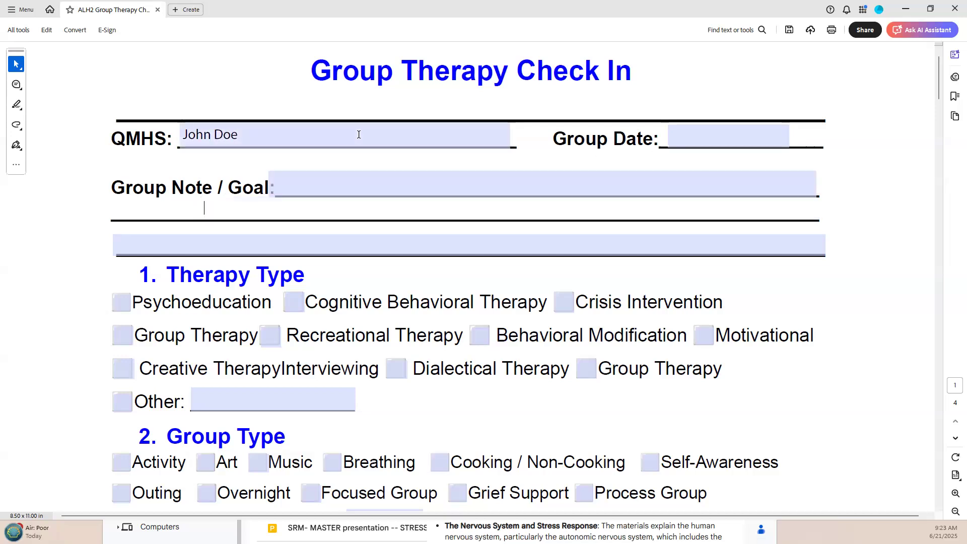
{"action": "left_click", "coordinate": [686, 143]}
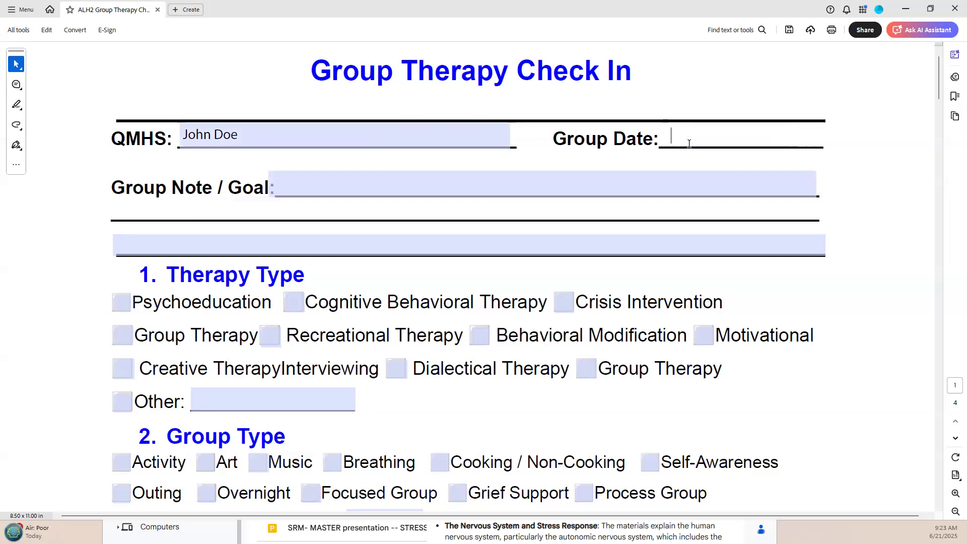
{"action": "type", "text": "6-12-25"}
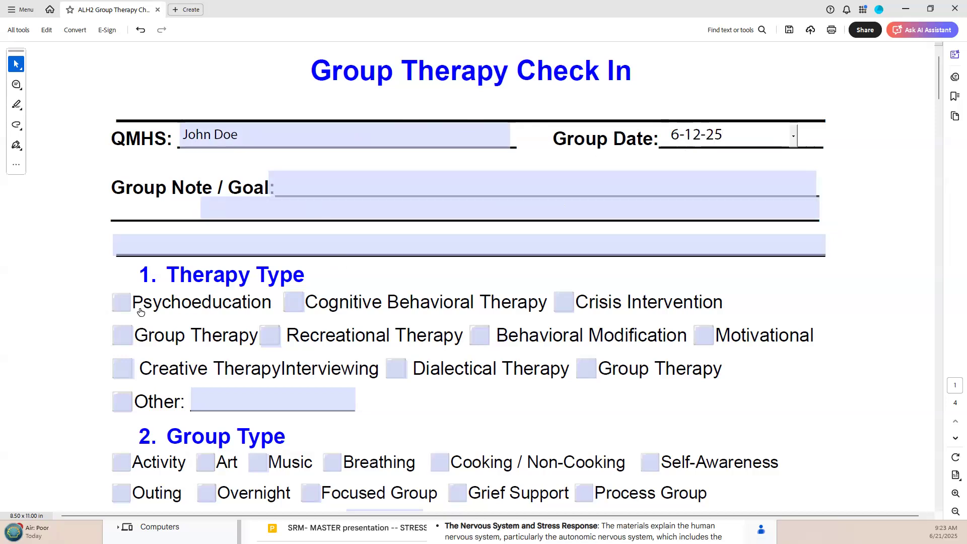
- Mark Psychoeducation and the first Group Therapy option under Therapy Type, leaving Recreational Therapy unmarked
{"action": "scroll", "coordinate": [211, 340], "scroll_direction": "down", "scroll_amount": 2}
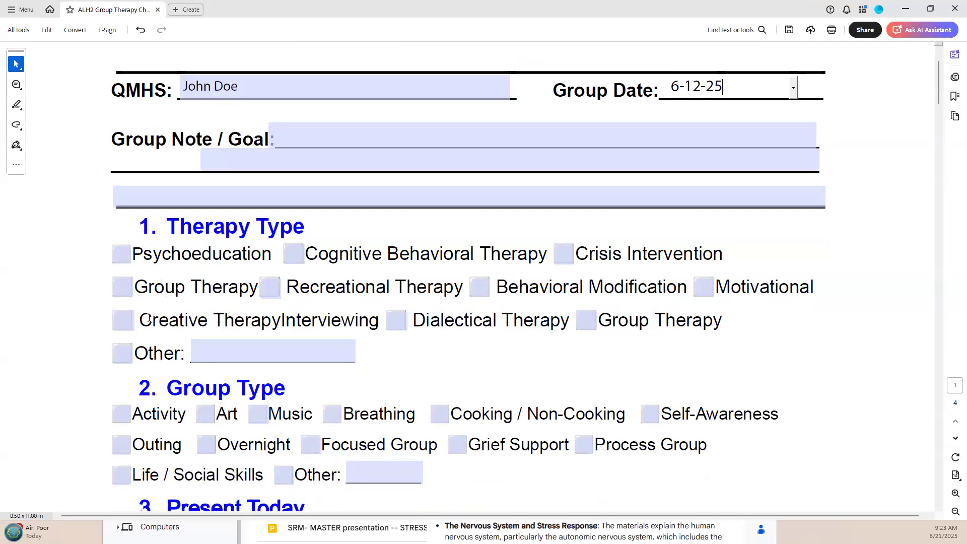
{"action": "left_click", "coordinate": [126, 257]}
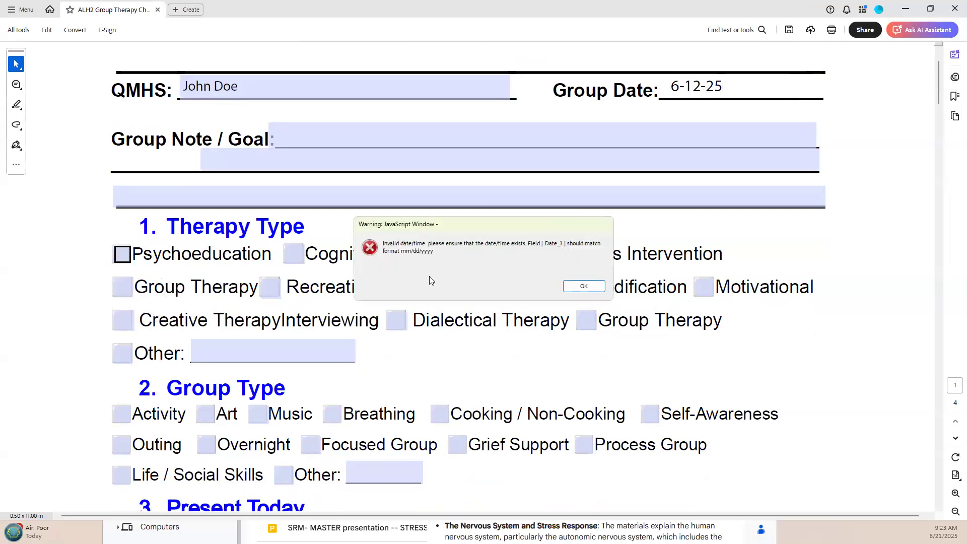
{"action": "left_click", "coordinate": [580, 284]}
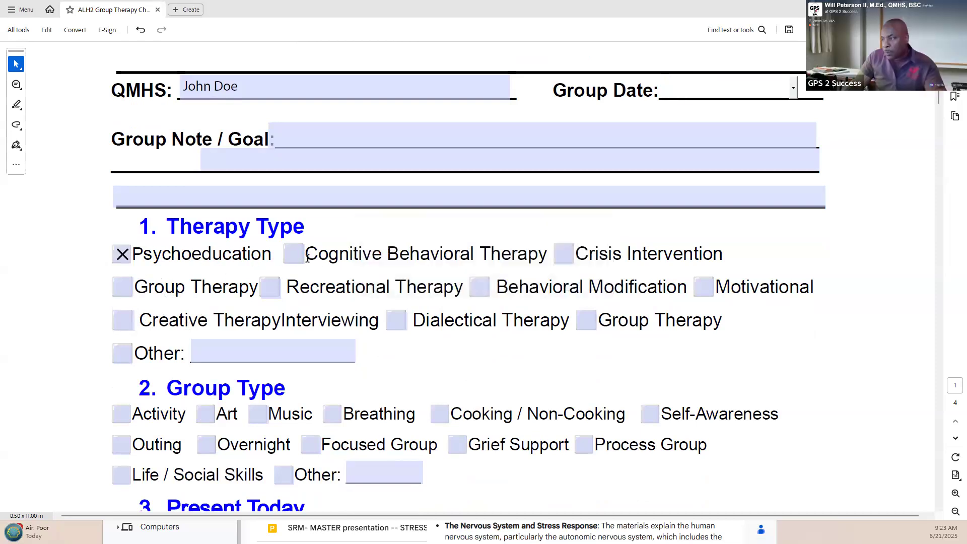
{"action": "left_click", "coordinate": [121, 289]}
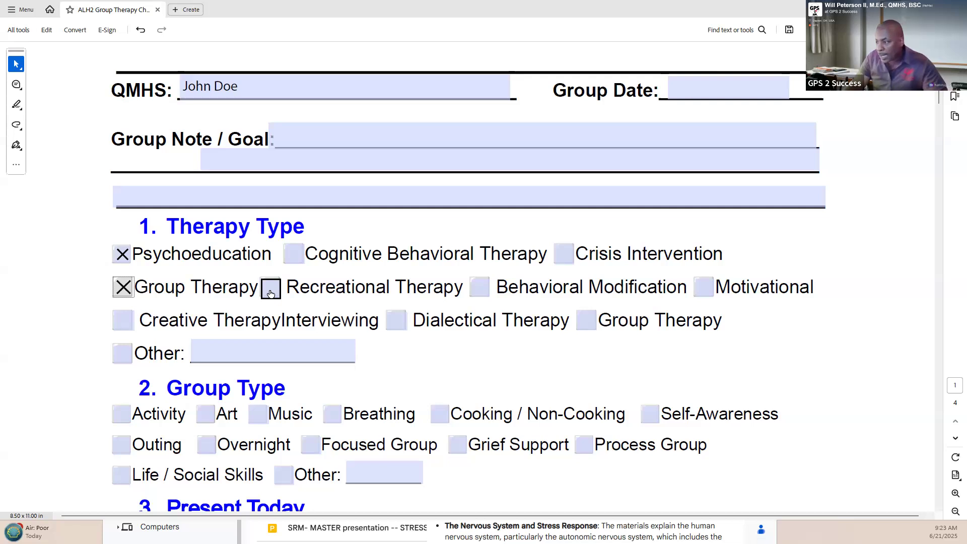
{"action": "left_click", "coordinate": [271, 289]}
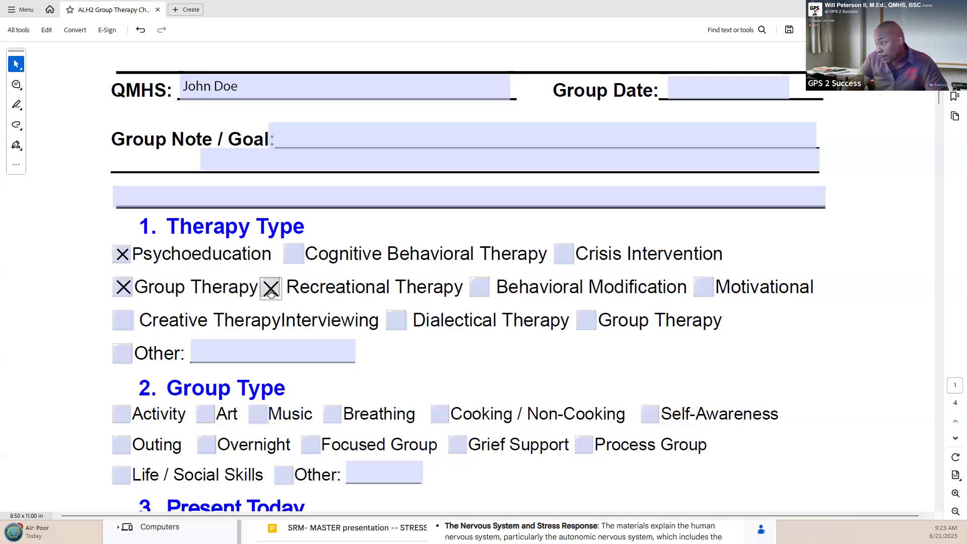
{"action": "left_click", "coordinate": [271, 293]}
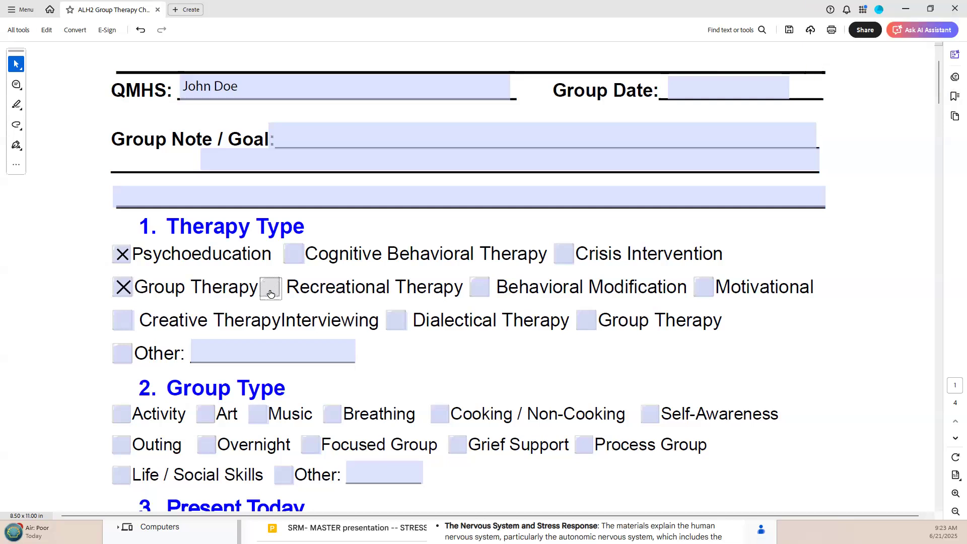
- Mark Activity and Outing under Group Type, leaving Art and Music unmarked
{"action": "scroll", "coordinate": [392, 390], "scroll_direction": "down", "scroll_amount": 3}
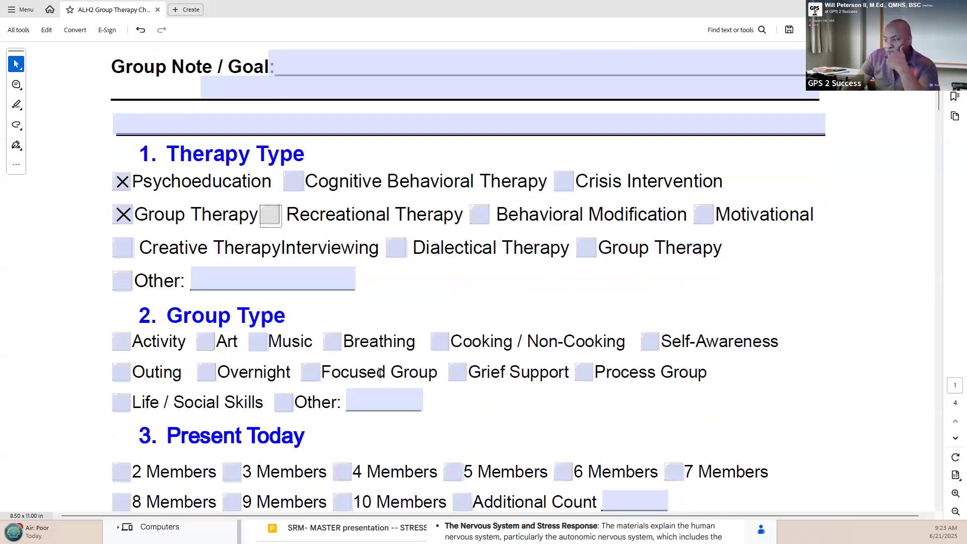
{"action": "scroll", "coordinate": [382, 377], "scroll_direction": "down", "scroll_amount": 2}
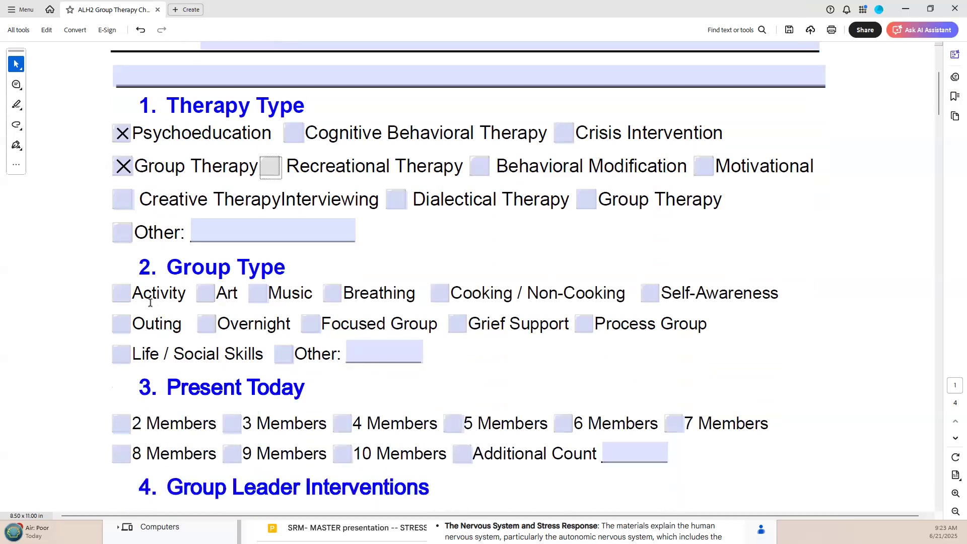
{"action": "left_click", "coordinate": [121, 296]}
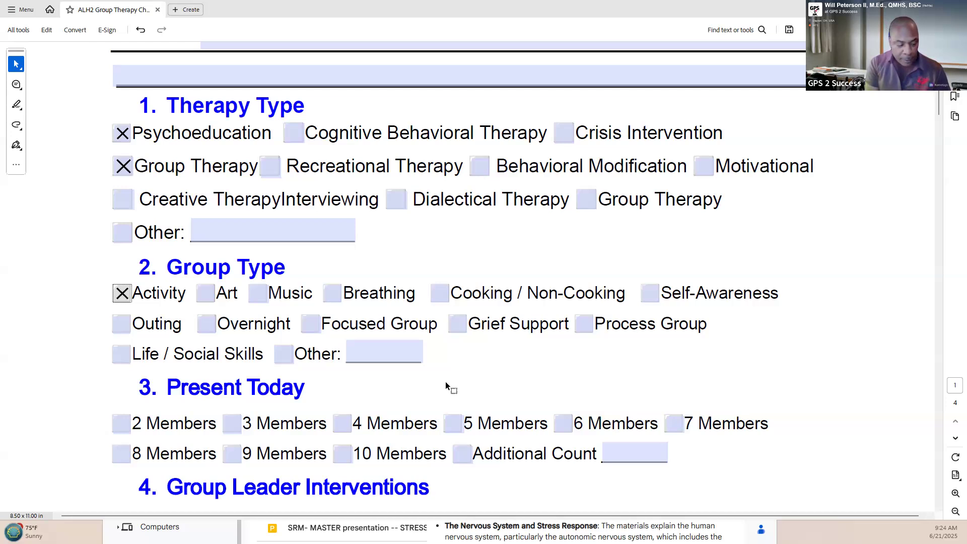
{"action": "left_click", "coordinate": [206, 294]}
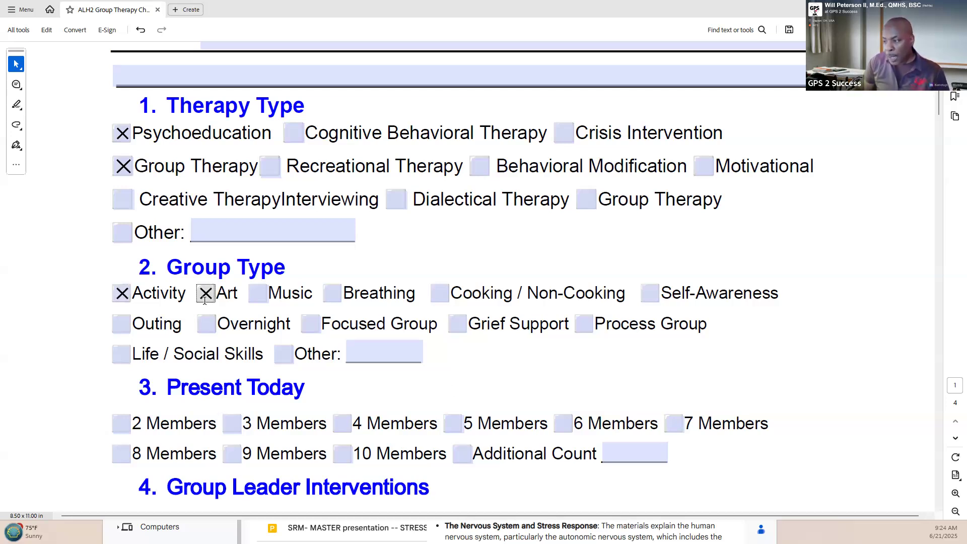
{"action": "left_click", "coordinate": [206, 295]}
{"action": "left_click", "coordinate": [266, 295]}
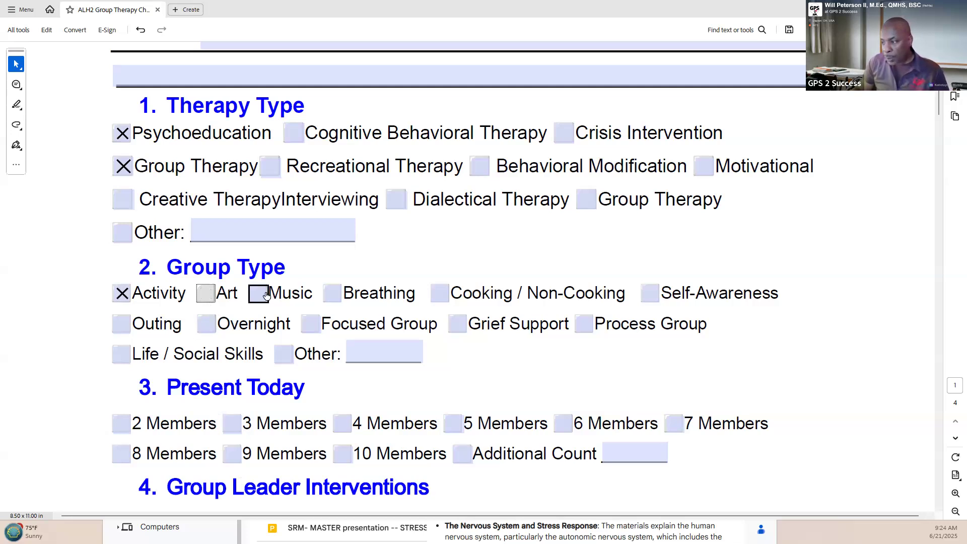
{"action": "left_click", "coordinate": [260, 296]}
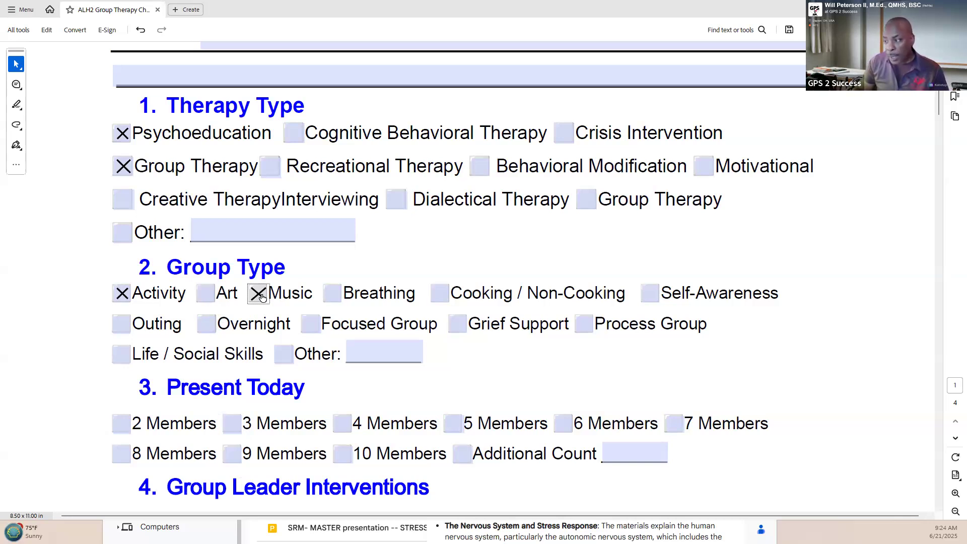
{"action": "left_click", "coordinate": [260, 297]}
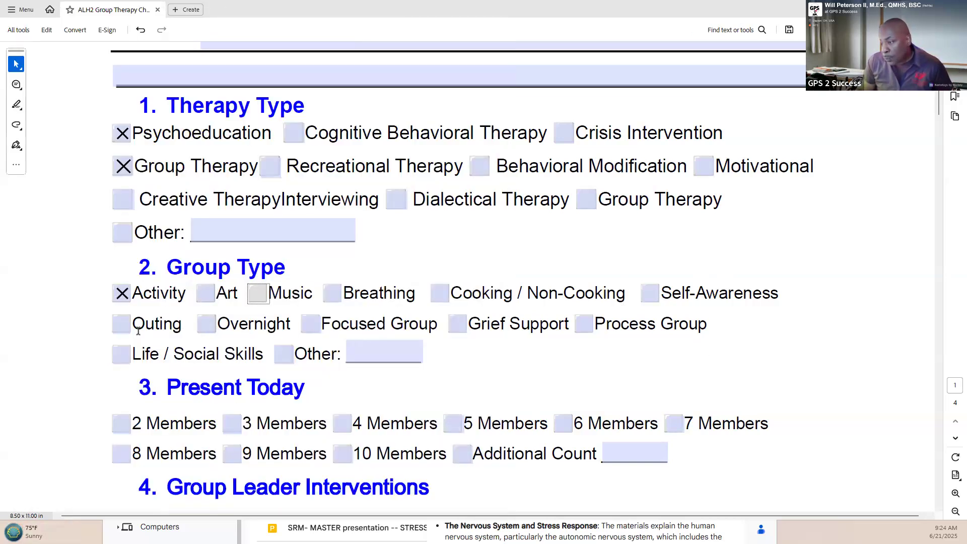
{"action": "left_click", "coordinate": [121, 324]}
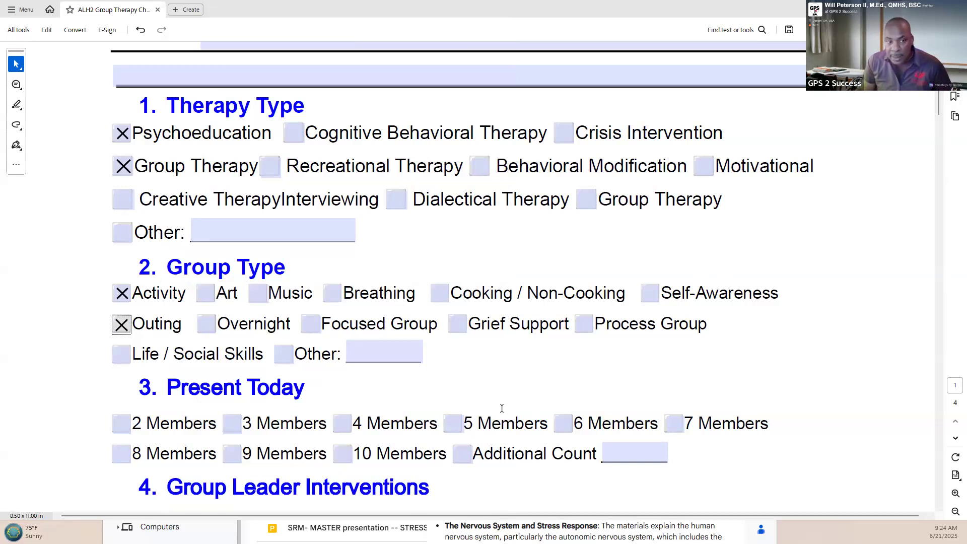
- Clear the Outing mark under Group Type, leaving Overnight and Art unmarked
{"action": "left_click", "coordinate": [117, 332]}
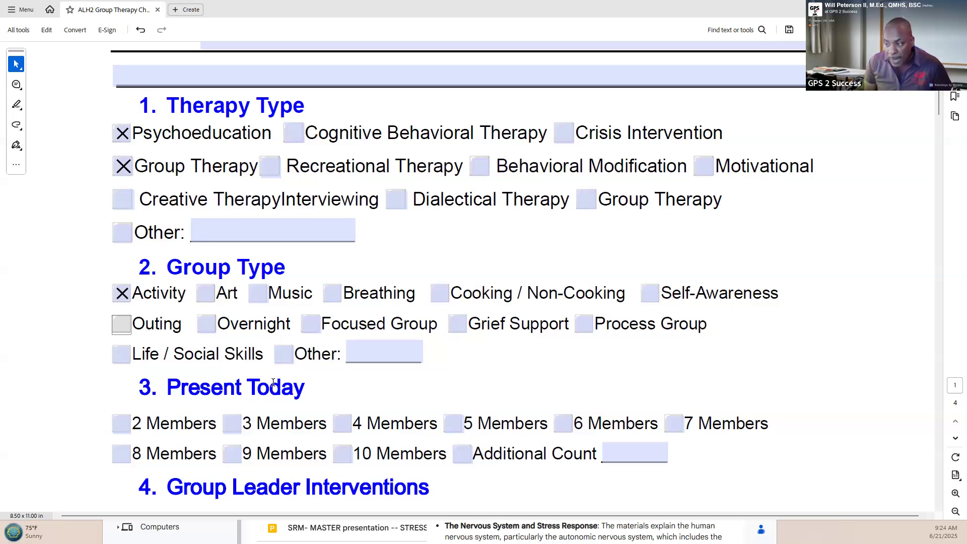
{"action": "left_click", "coordinate": [202, 328]}
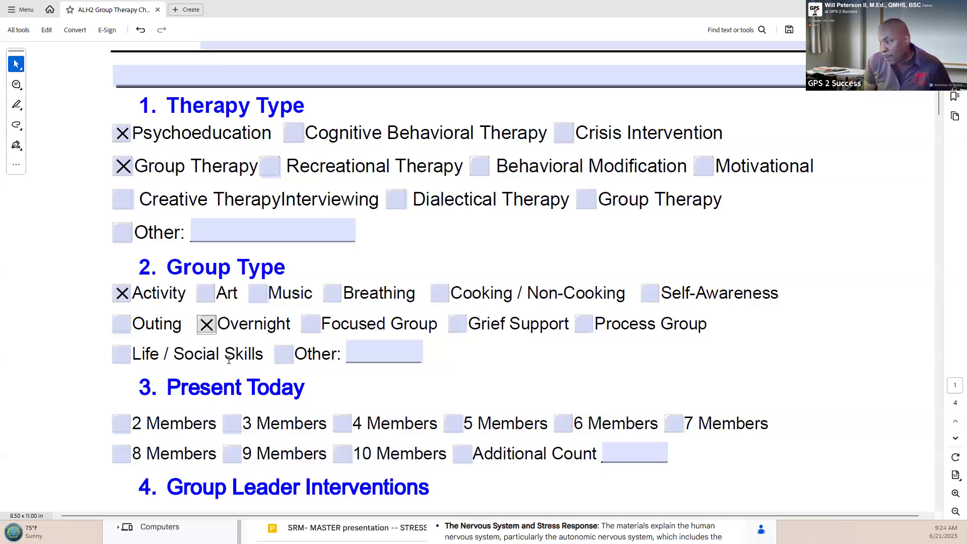
{"action": "left_click", "coordinate": [210, 330]}
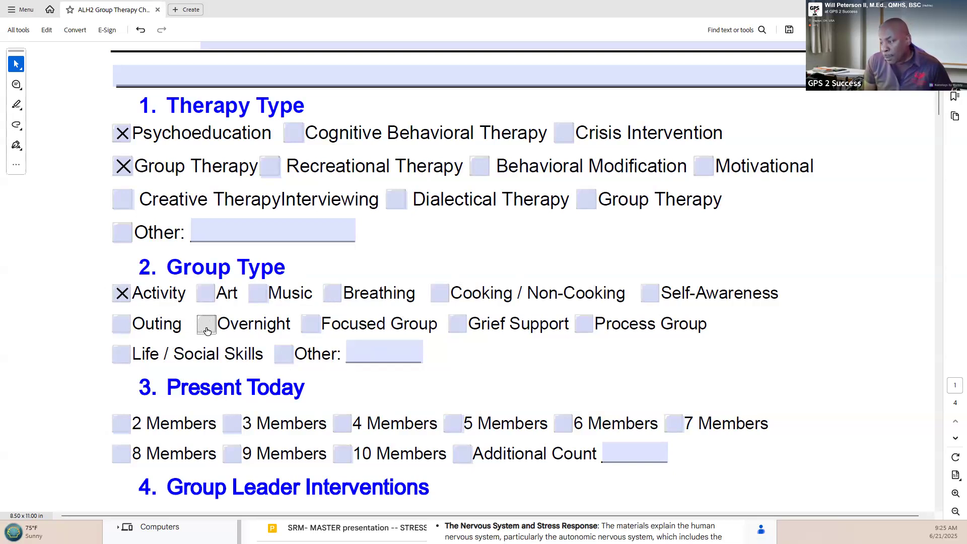
{"action": "left_click", "coordinate": [207, 294]}
{"action": "left_click", "coordinate": [206, 293]}
- Review the Present Today member options and the sections below, through Create Remark Button
{"action": "scroll", "coordinate": [322, 386], "scroll_direction": "down", "scroll_amount": 1}
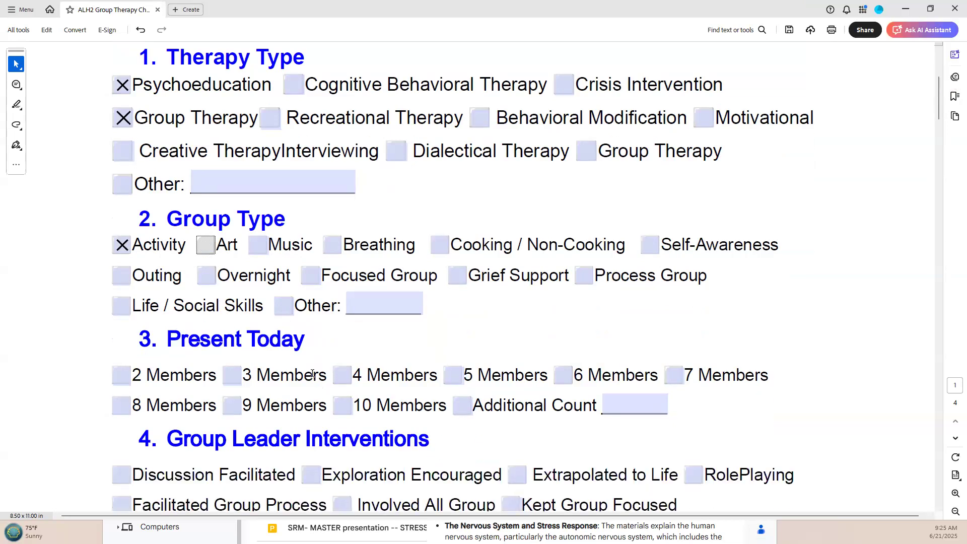
{"action": "scroll", "coordinate": [313, 374], "scroll_direction": "down", "scroll_amount": 2}
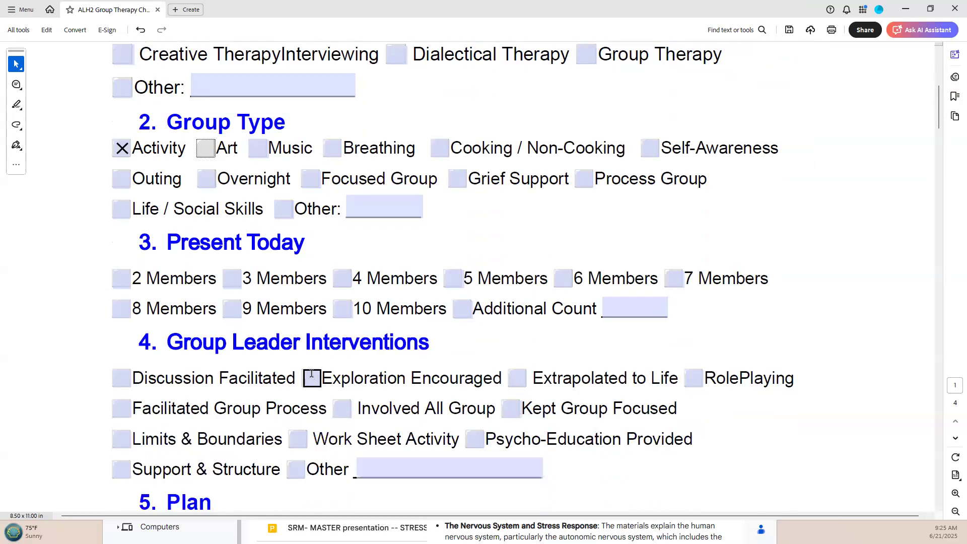
{"action": "scroll", "coordinate": [312, 376], "scroll_direction": "down", "scroll_amount": 1}
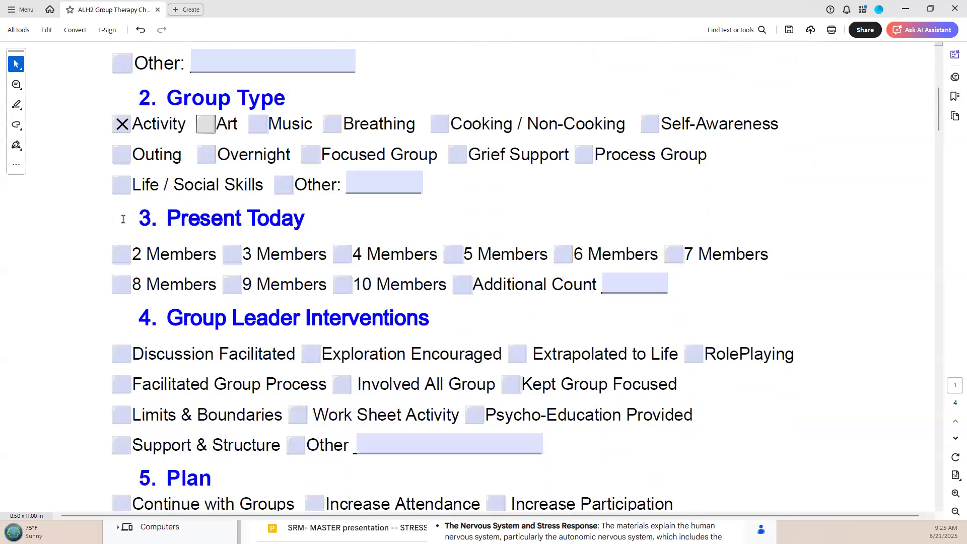
{"action": "left_click_drag", "start_coordinate": [136, 213], "coordinate": [665, 281]}
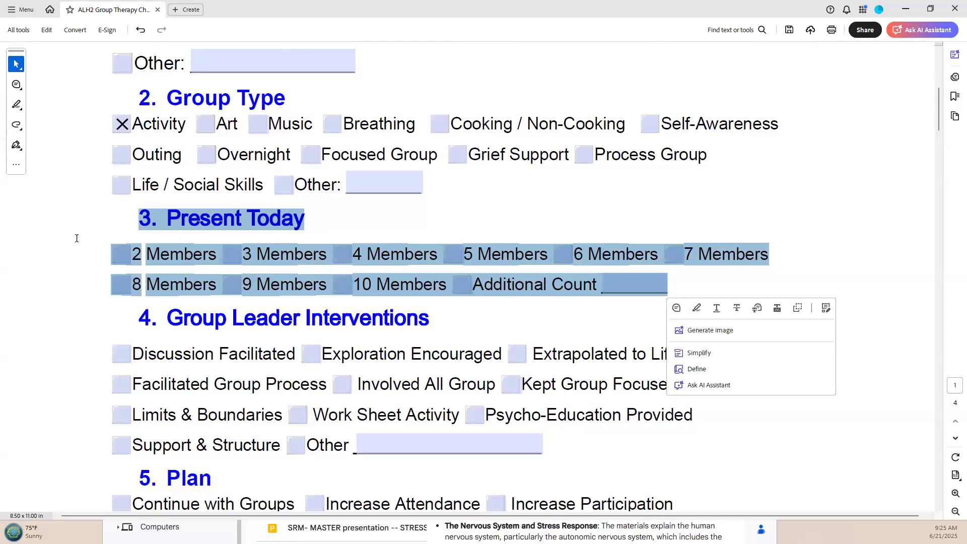
{"action": "scroll", "coordinate": [27, 231], "scroll_direction": "down", "scroll_amount": 4}
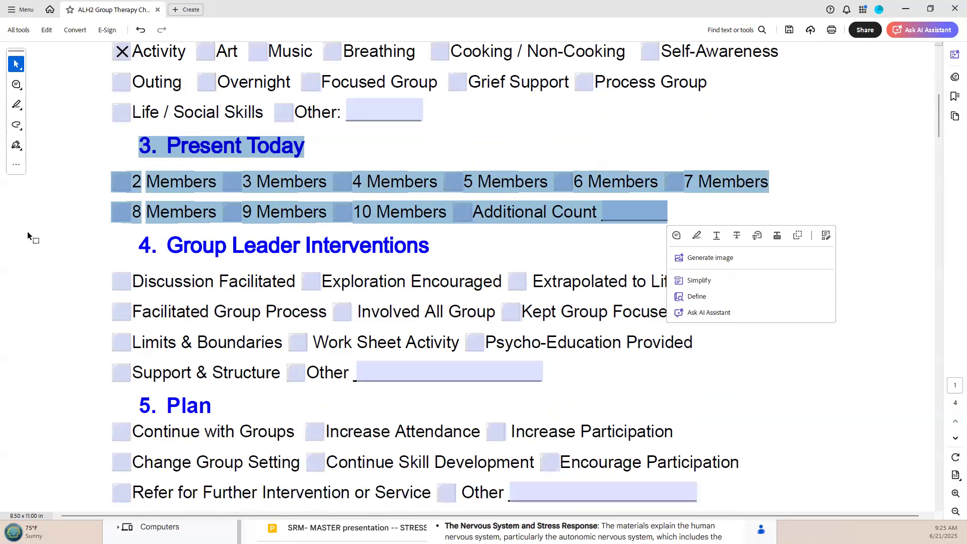
{"action": "scroll", "coordinate": [28, 231], "scroll_direction": "down", "scroll_amount": 1}
{"action": "left_click", "coordinate": [30, 232]}
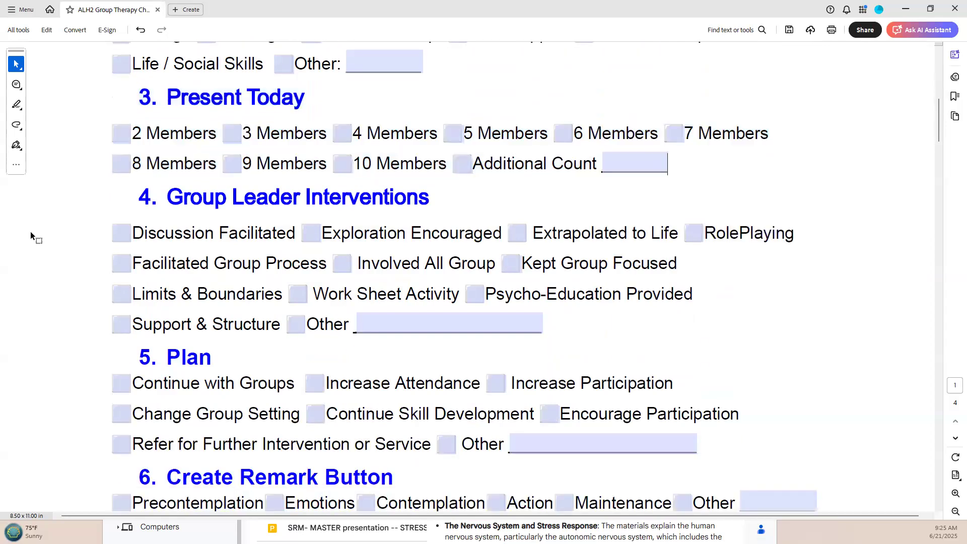
{"action": "scroll", "coordinate": [30, 232], "scroll_direction": "down", "scroll_amount": 1}
{"action": "scroll", "coordinate": [30, 232], "scroll_direction": "down", "scroll_amount": 1}
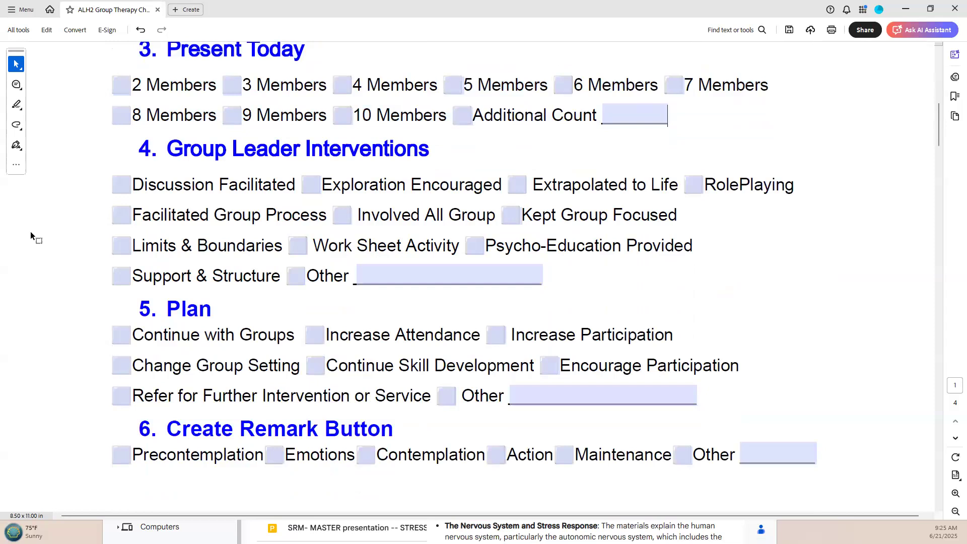
{"action": "scroll", "coordinate": [86, 224], "scroll_direction": "down", "scroll_amount": 1}
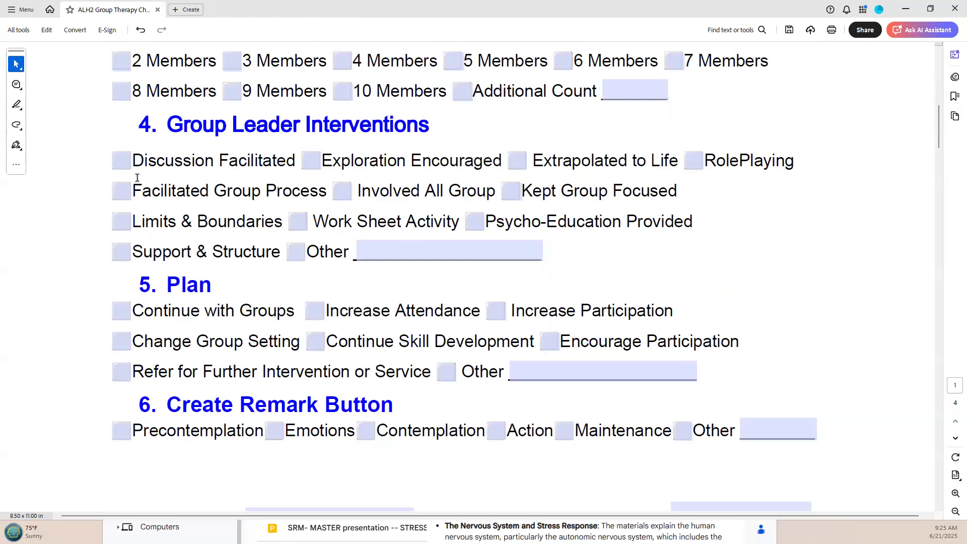
- Mark Discussion Facilitated, Involved All Group, Kept Group Focused and Psycho-Education Provided under Group Leader Interventions
{"action": "left_click_drag", "start_coordinate": [132, 160], "coordinate": [451, 161]}
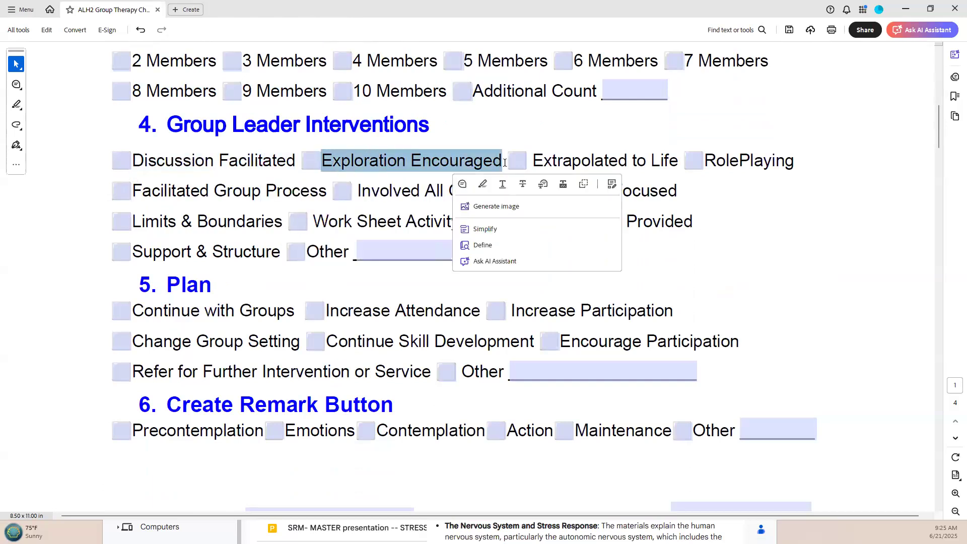
{"action": "left_click_drag", "start_coordinate": [532, 160], "coordinate": [656, 163]}
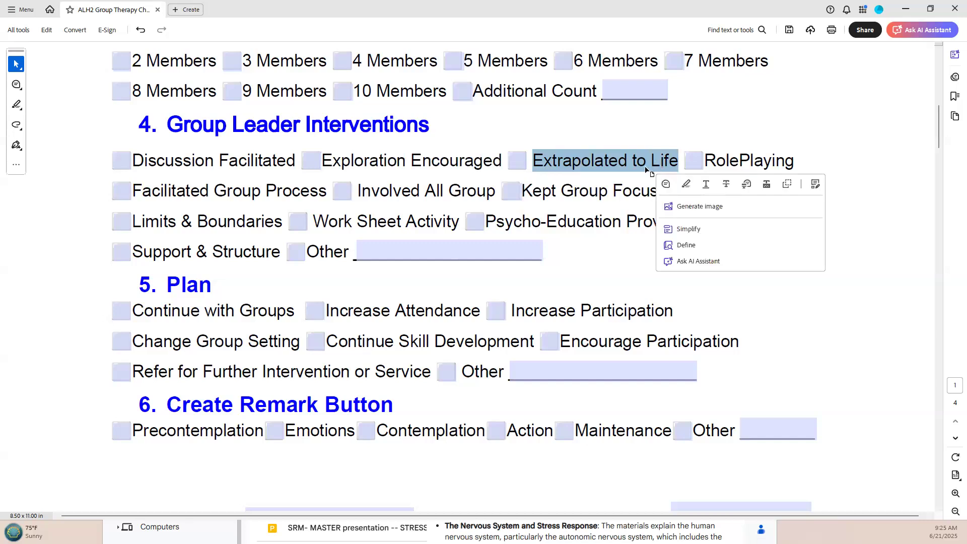
{"action": "left_click", "coordinate": [230, 191]}
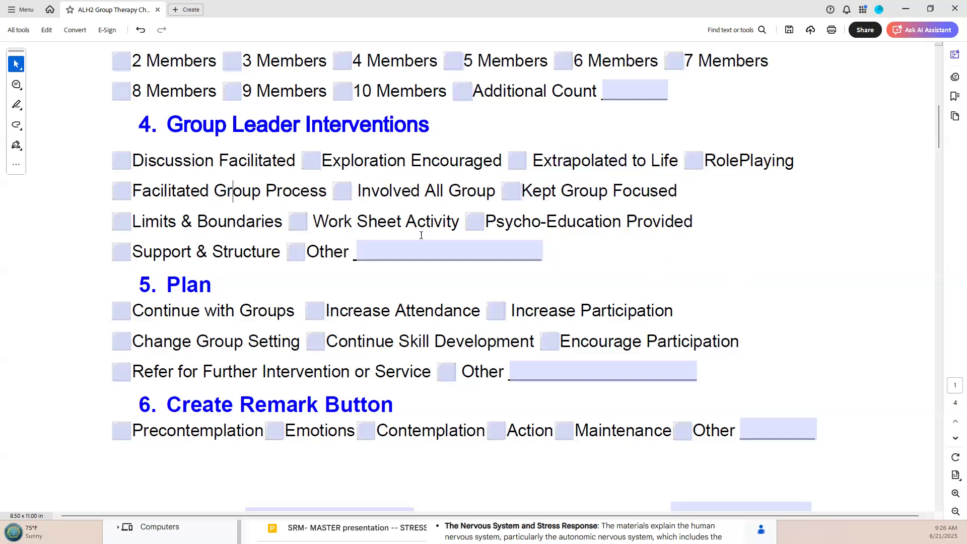
{"action": "left_click", "coordinate": [475, 223]}
{"action": "left_click", "coordinate": [128, 163]}
{"action": "left_click", "coordinate": [512, 192]}
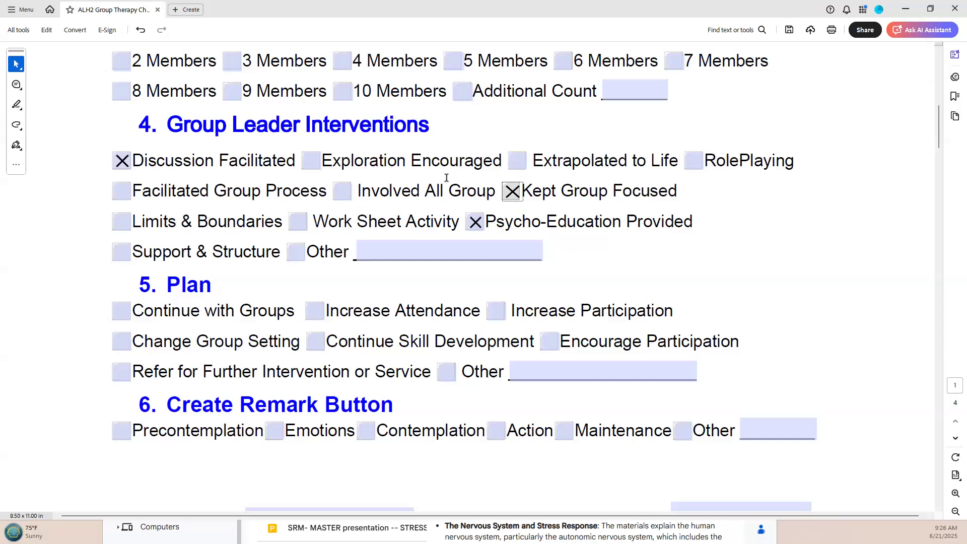
{"action": "left_click", "coordinate": [340, 196]}
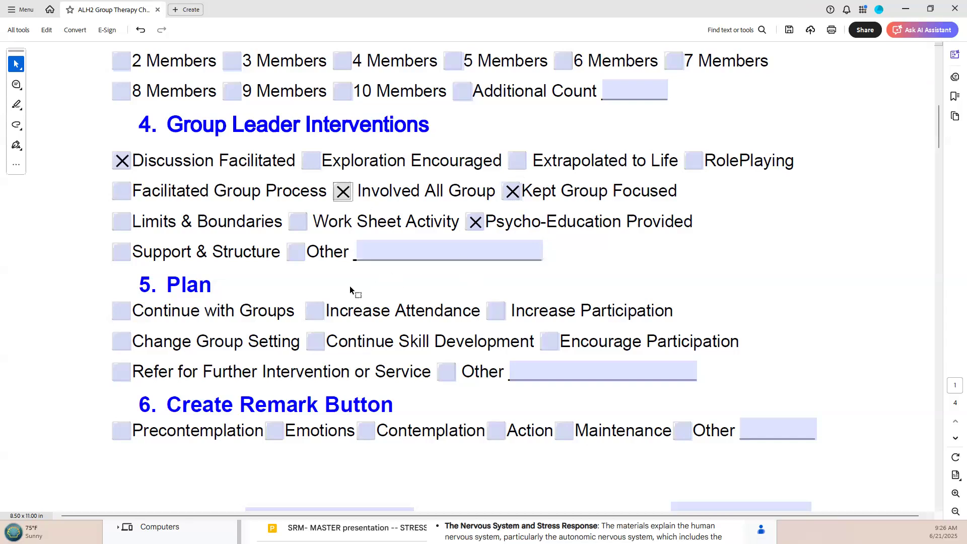
- Mark Limits & Boundaries as an additional Group Leader Intervention, leaving the Other text blank
{"action": "left_click_drag", "start_coordinate": [132, 125], "coordinate": [542, 252]}
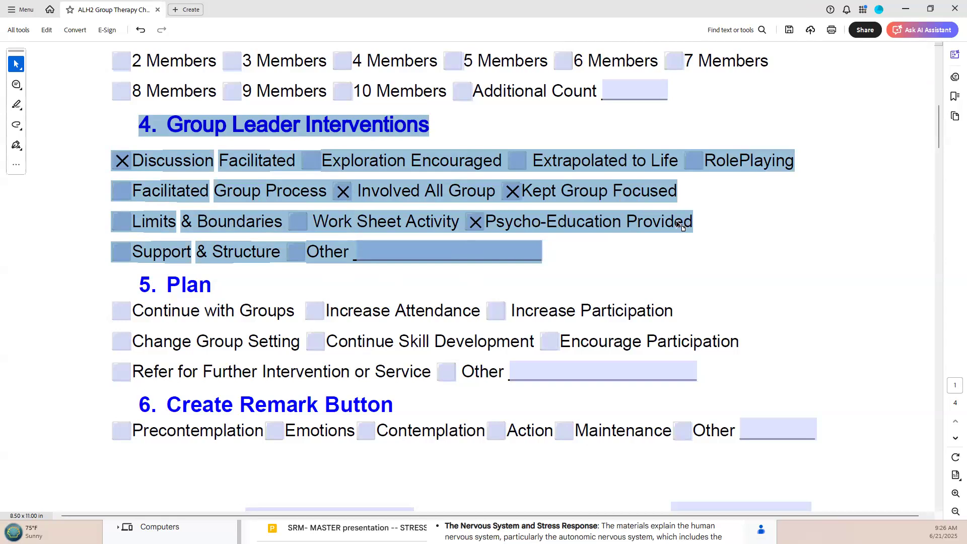
{"action": "scroll", "coordinate": [676, 219], "scroll_direction": "down", "scroll_amount": 1}
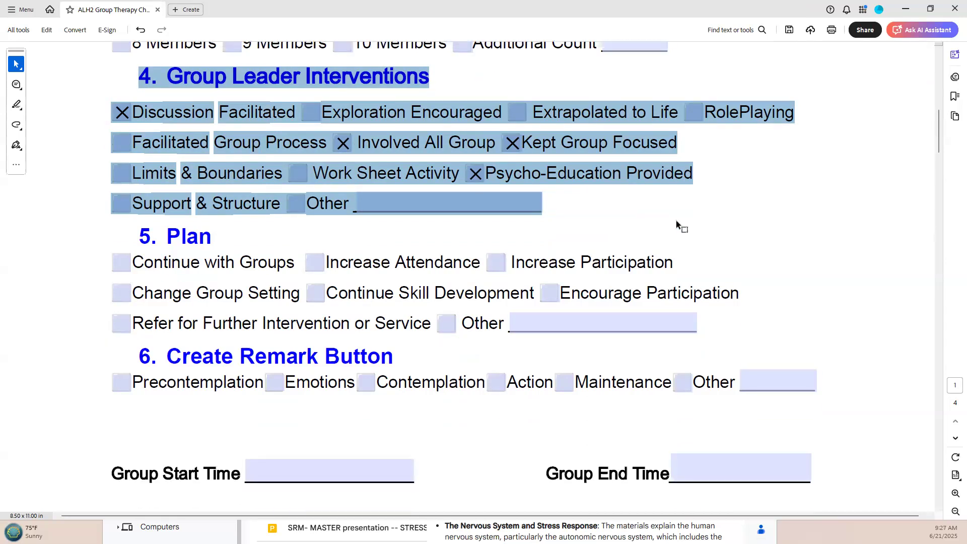
{"action": "left_click", "coordinate": [557, 213]}
{"action": "left_click", "coordinate": [390, 200]}
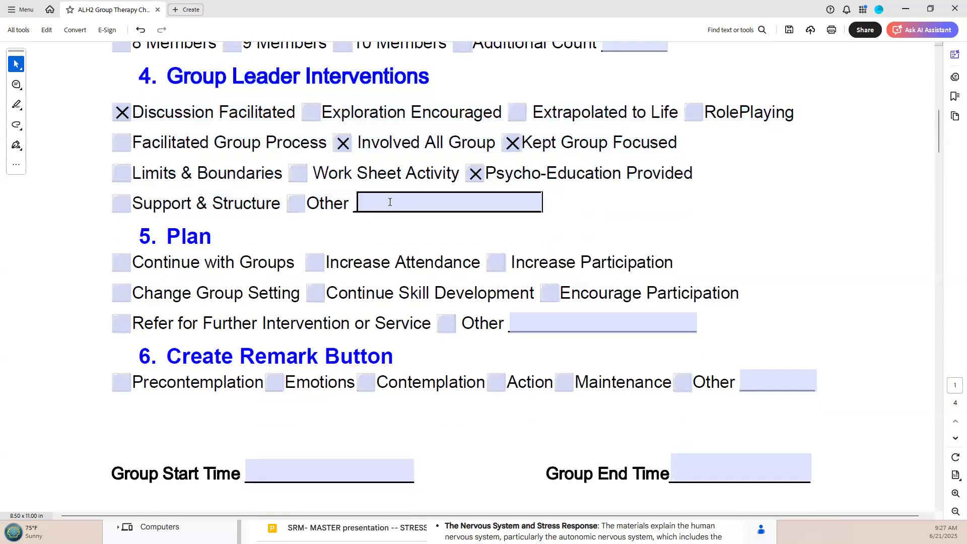
{"action": "left_click", "coordinate": [390, 203]}
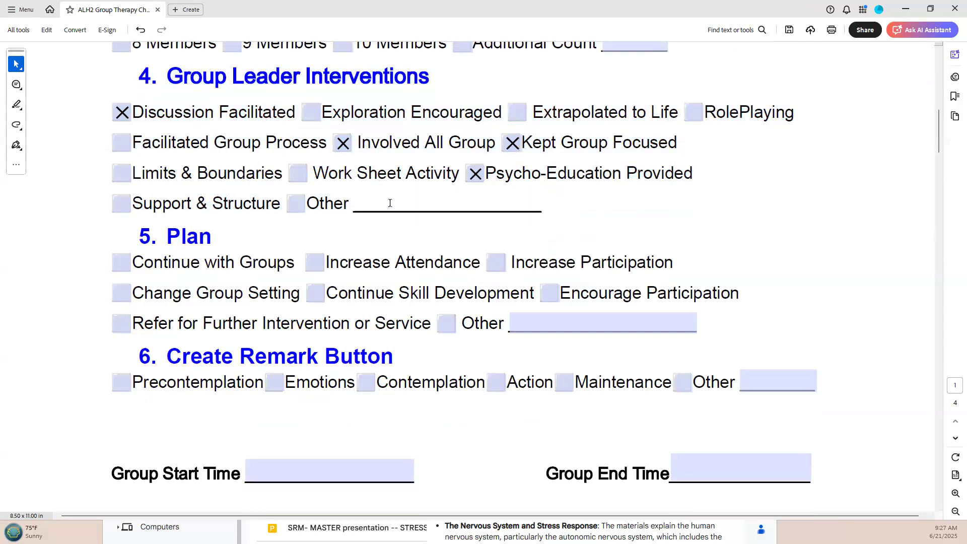
{"action": "left_click", "coordinate": [122, 174]}
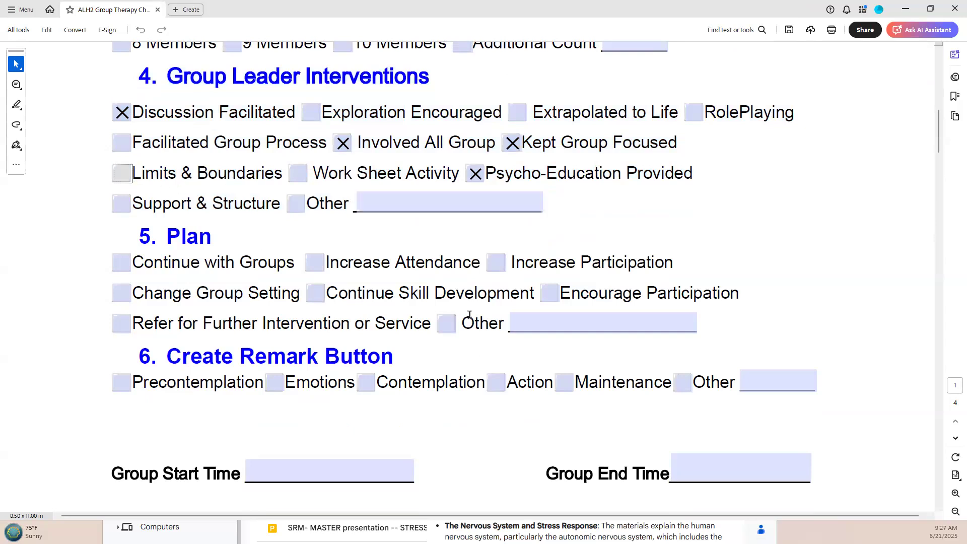
{"action": "left_click", "coordinate": [580, 325]}
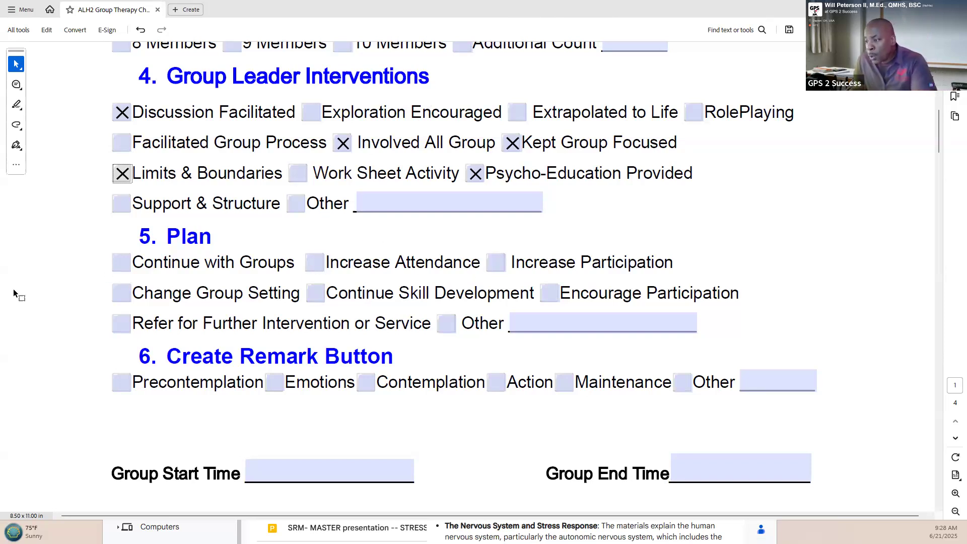
- Mark Continue with Groups and Continue Skill Development under Plan, leaving the Other text blank
{"action": "scroll", "coordinate": [107, 248], "scroll_direction": "down", "scroll_amount": 1}
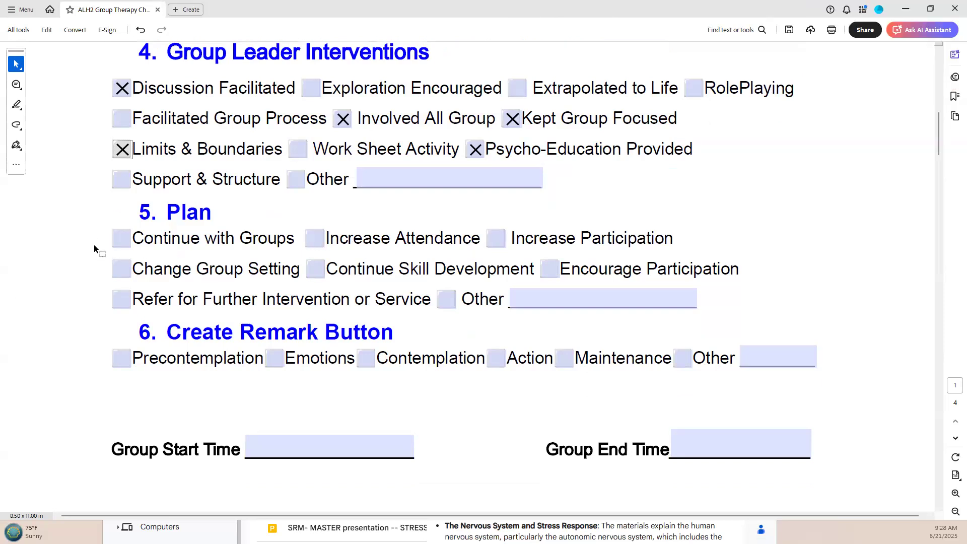
{"action": "scroll", "coordinate": [92, 246], "scroll_direction": "down", "scroll_amount": 1}
{"action": "scroll", "coordinate": [92, 246], "scroll_direction": "up", "scroll_amount": 1}
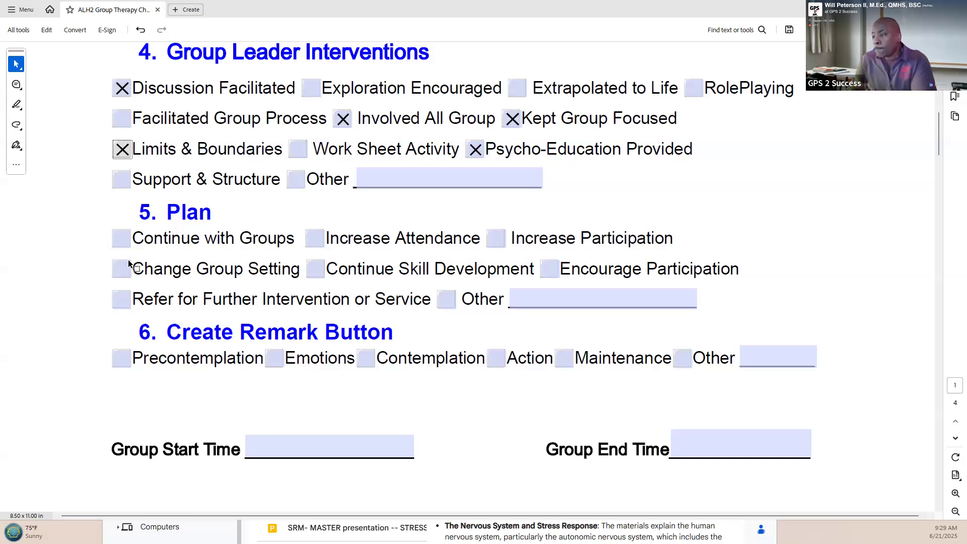
{"action": "scroll", "coordinate": [104, 212], "scroll_direction": "down", "scroll_amount": 1}
{"action": "mouse_move", "coordinate": [126, 191]}
{"action": "left_mouse_down"}
{"action": "mouse_move", "coordinate": [257, 248]}
{"action": "mouse_move", "coordinate": [399, 294]}
{"action": "mouse_move", "coordinate": [572, 321]}
{"action": "left_mouse_up"}
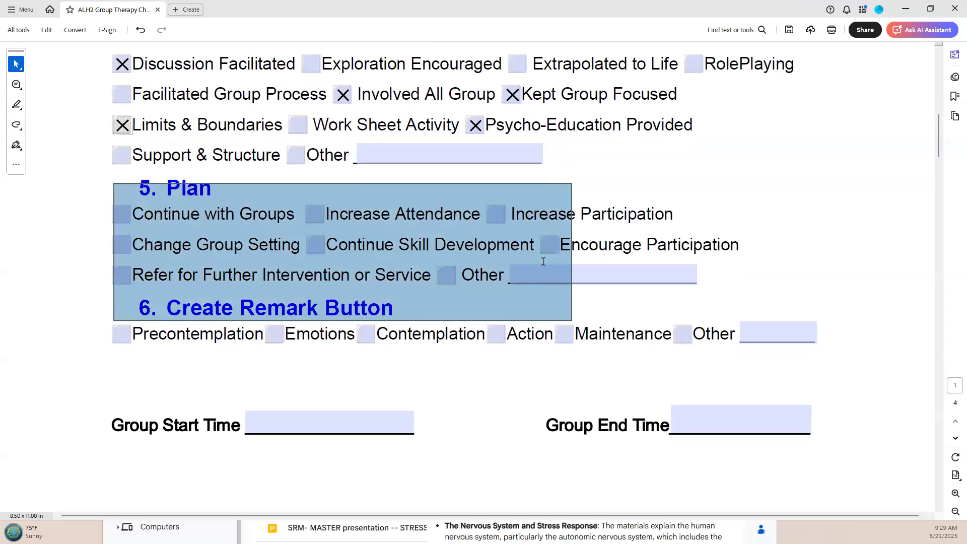
{"action": "left_click", "coordinate": [646, 272]}
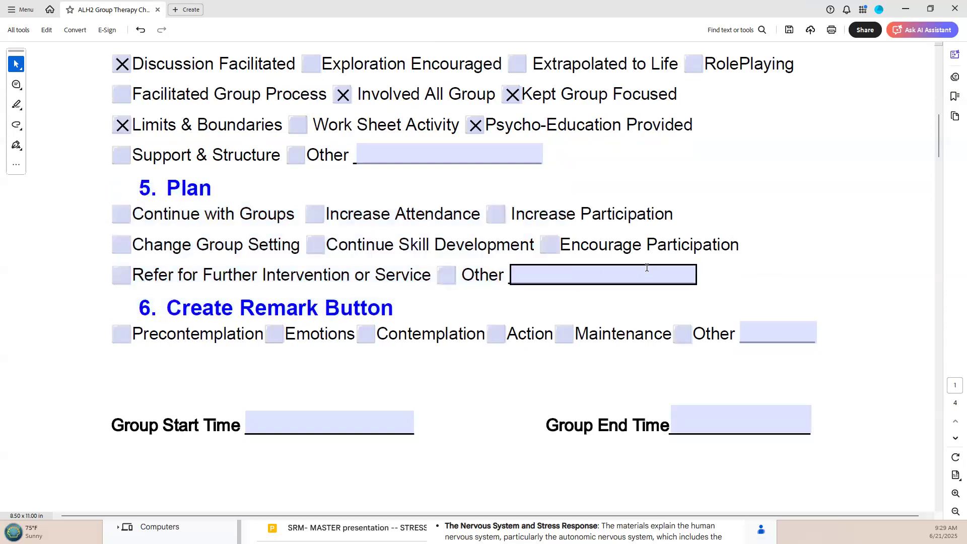
{"action": "left_click", "coordinate": [124, 216]}
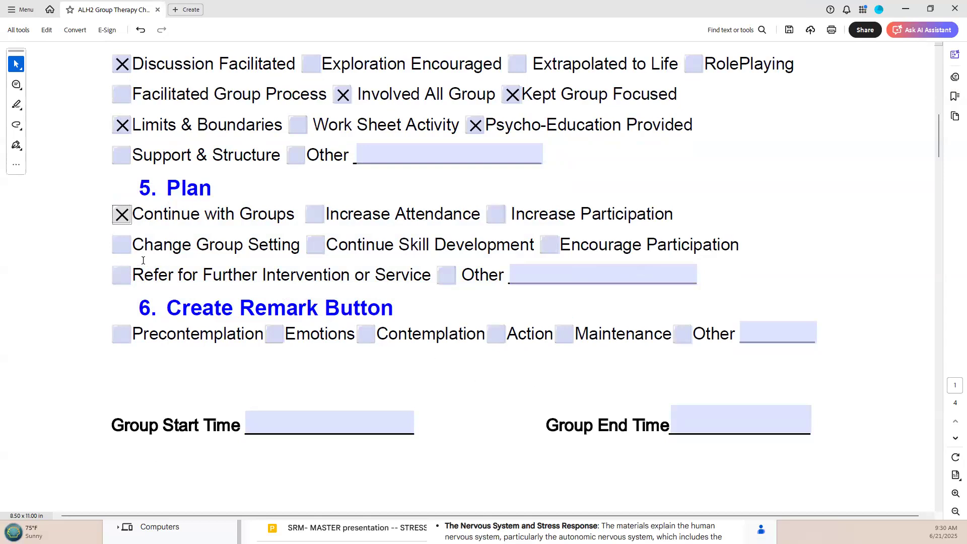
{"action": "left_click", "coordinate": [318, 246]}
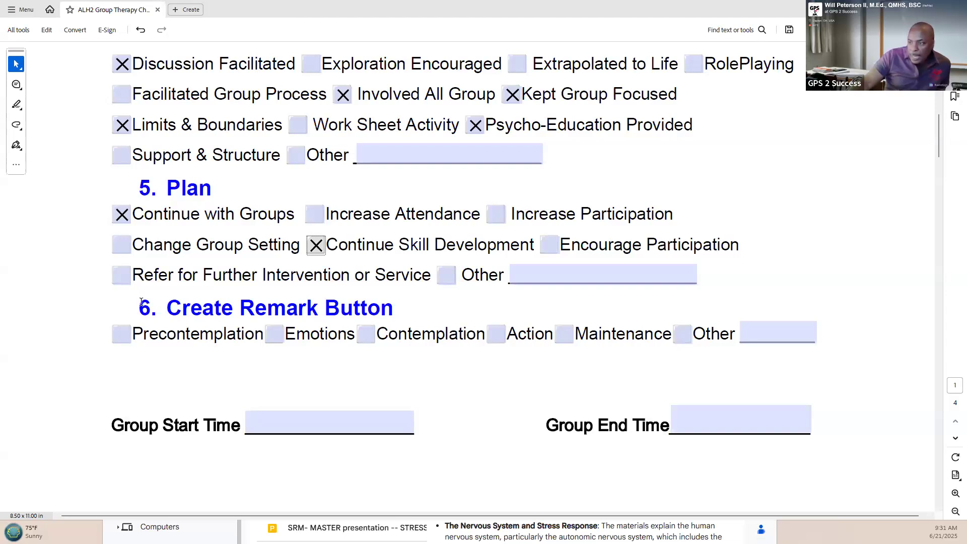
- Mark Precontemplation under Create Remark Button
{"action": "left_click_drag", "start_coordinate": [139, 301], "coordinate": [765, 330]}
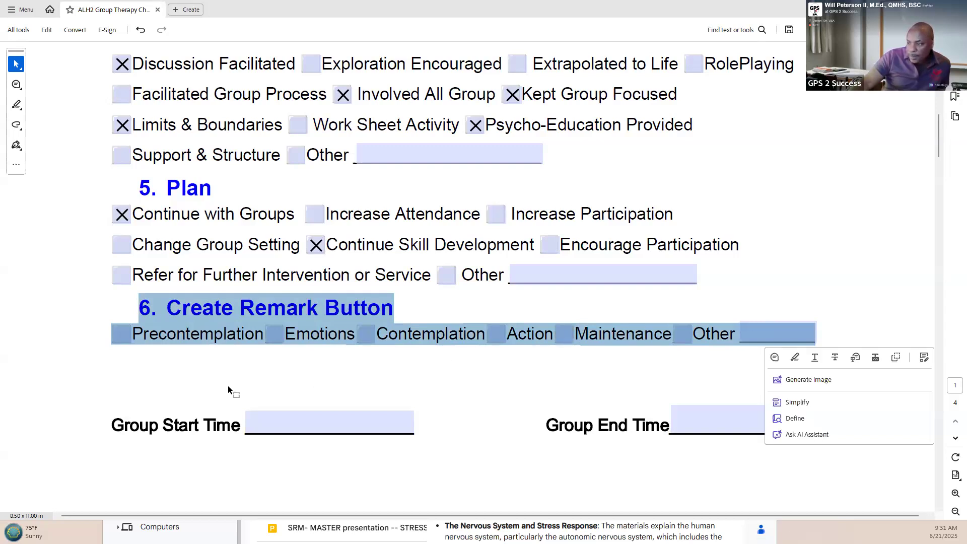
{"action": "left_click", "coordinate": [197, 377]}
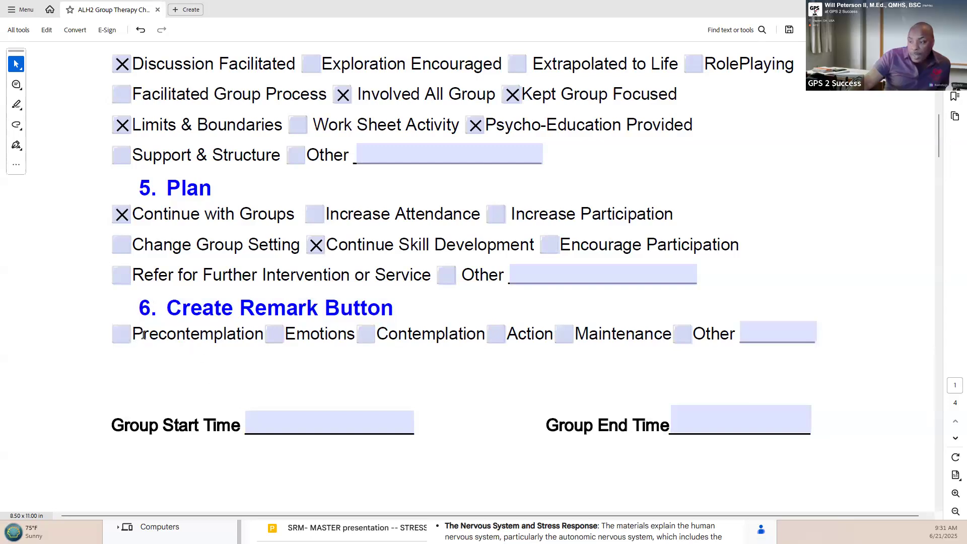
{"action": "left_click_drag", "start_coordinate": [135, 335], "coordinate": [265, 335]}
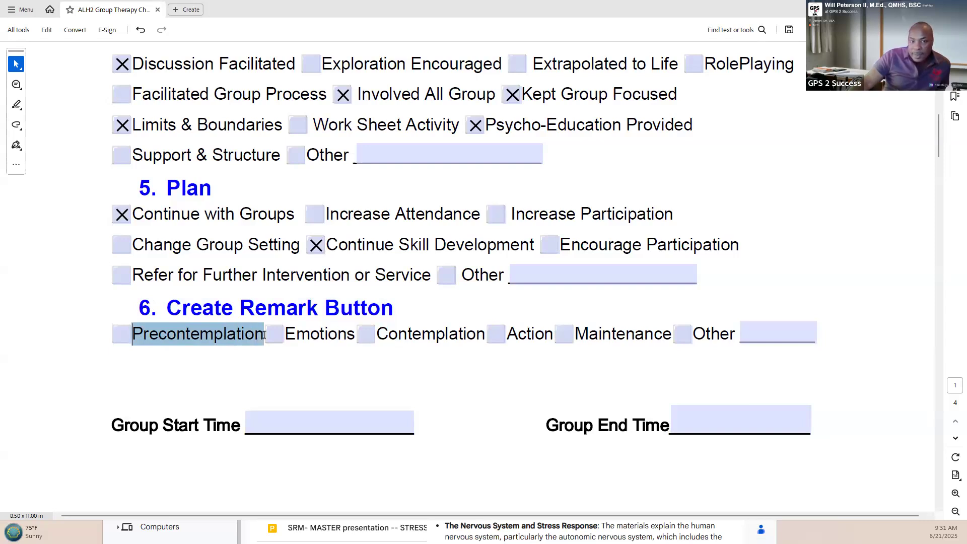
{"action": "left_click", "coordinate": [190, 370]}
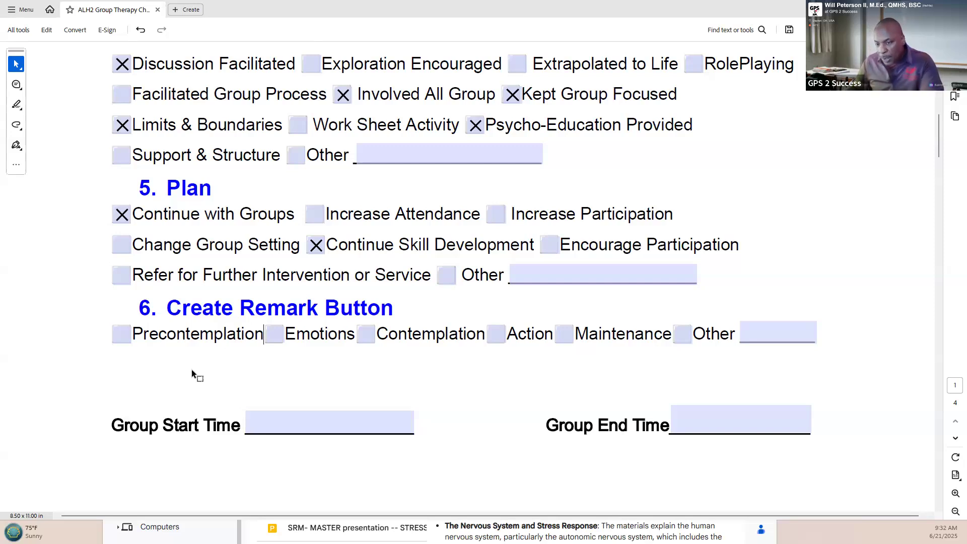
{"action": "left_click", "coordinate": [122, 340]}
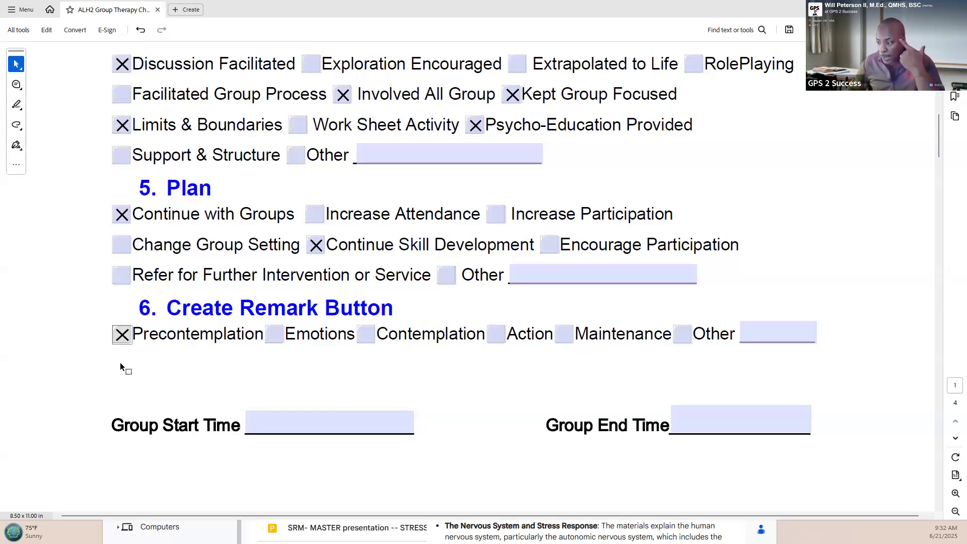
{"action": "left_click", "coordinate": [120, 343]}
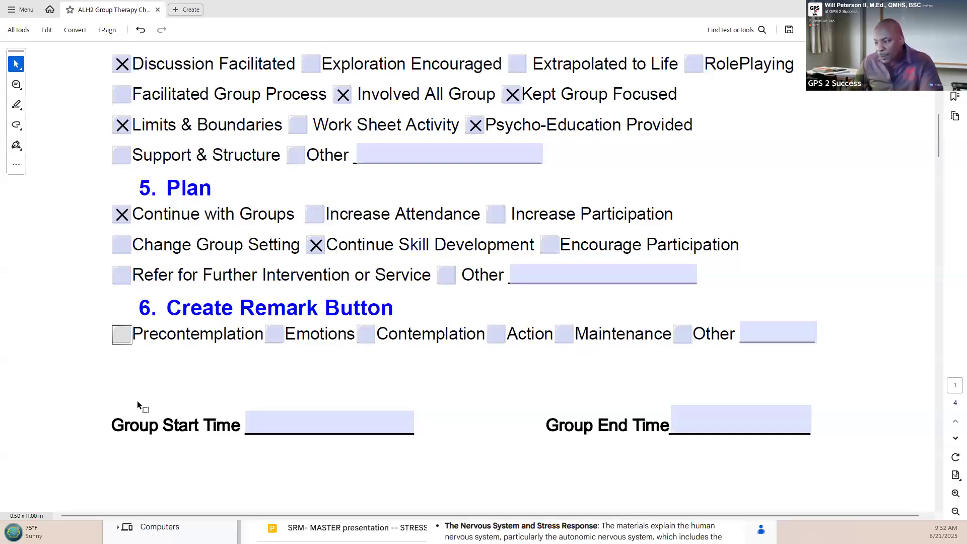
{"action": "left_click", "coordinate": [123, 341]}
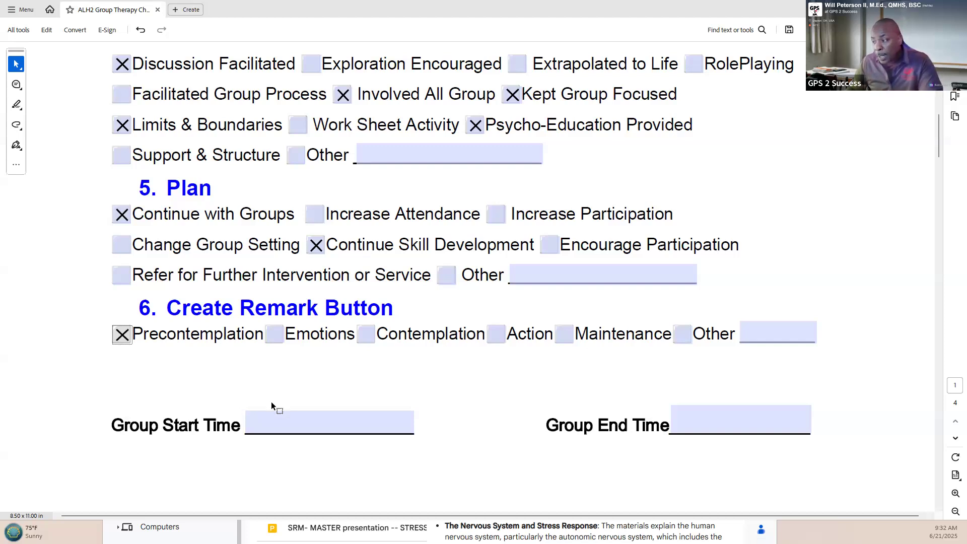
- Clear the Precontemplation mark under Create Remark Button, after trying Contemplation and Emotions, leaving both unmarked
{"action": "left_click", "coordinate": [367, 336]}
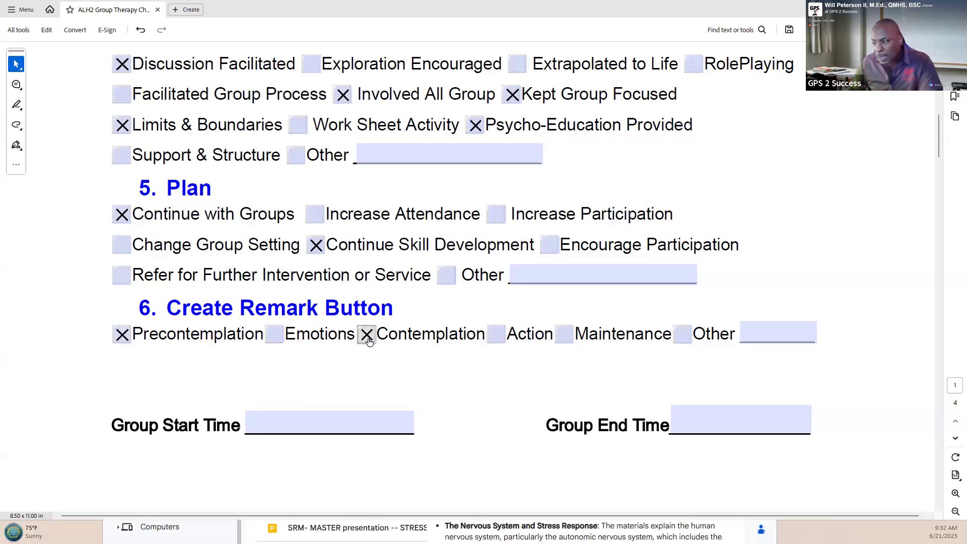
{"action": "left_click", "coordinate": [369, 340]}
{"action": "left_click", "coordinate": [276, 338]}
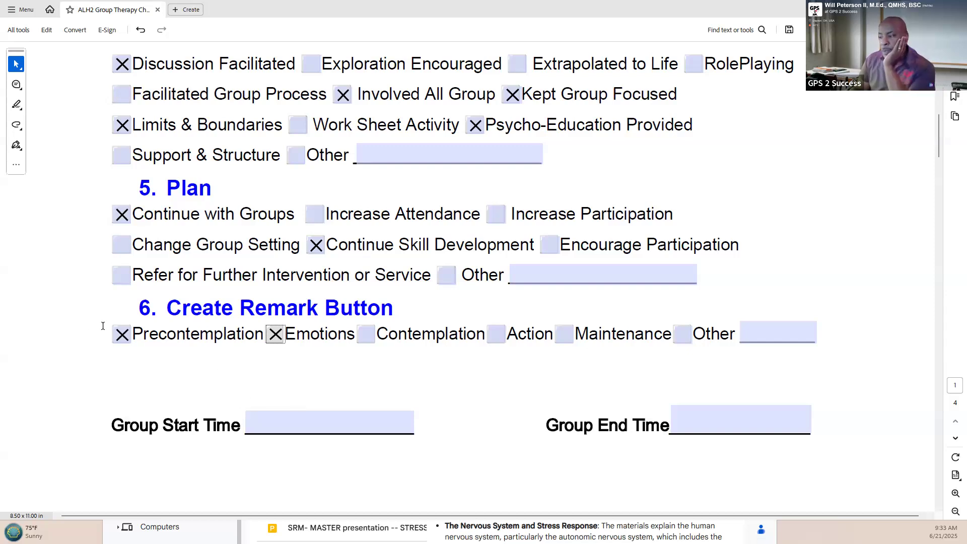
{"action": "left_click", "coordinate": [122, 335]}
{"action": "left_click", "coordinate": [275, 334]}
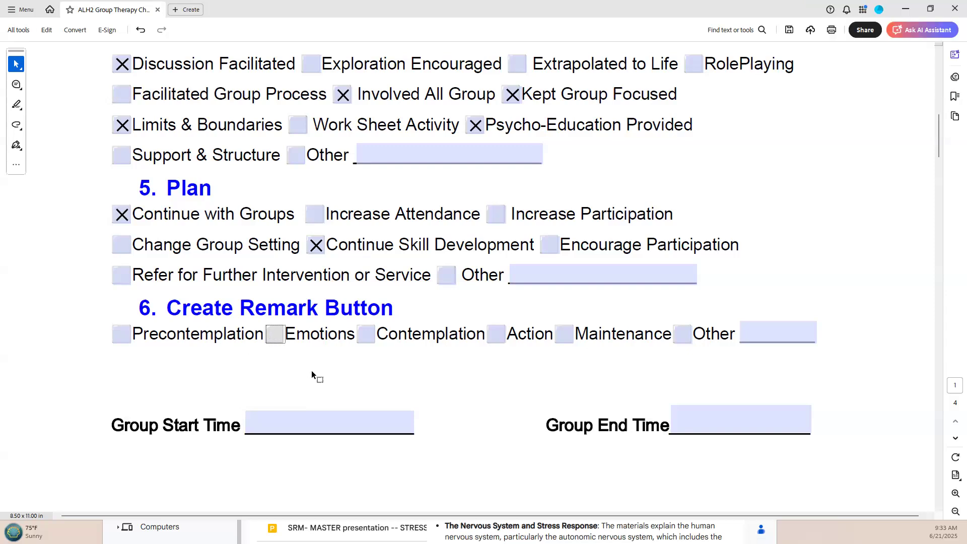
{"action": "scroll", "coordinate": [304, 416], "scroll_direction": "down", "scroll_amount": 3}
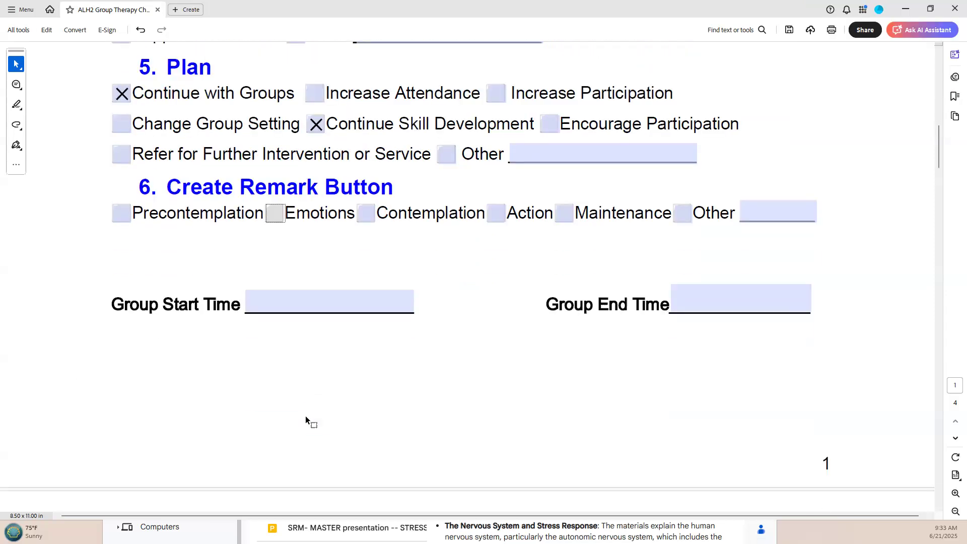
{"action": "scroll", "coordinate": [306, 421], "scroll_direction": "down", "scroll_amount": 1}
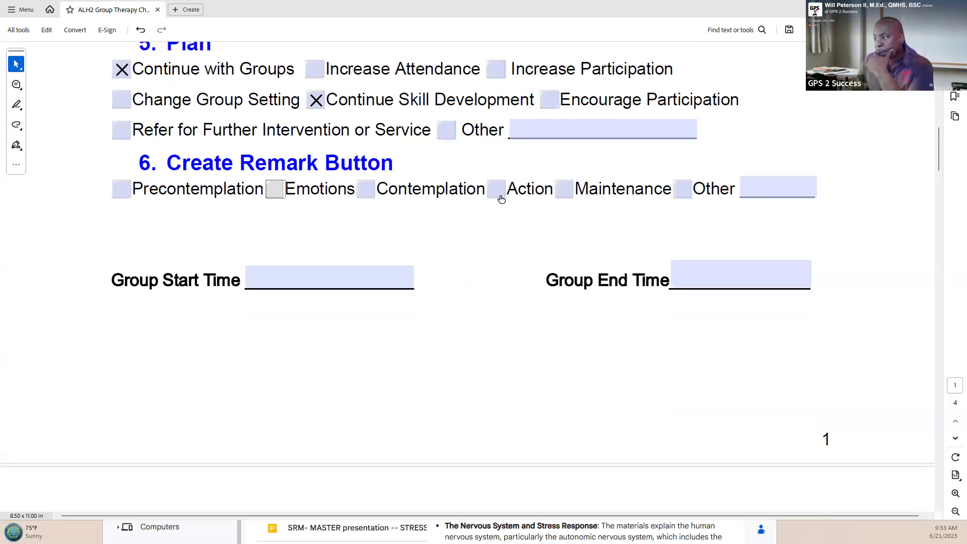
{"action": "left_click", "coordinate": [255, 284]}
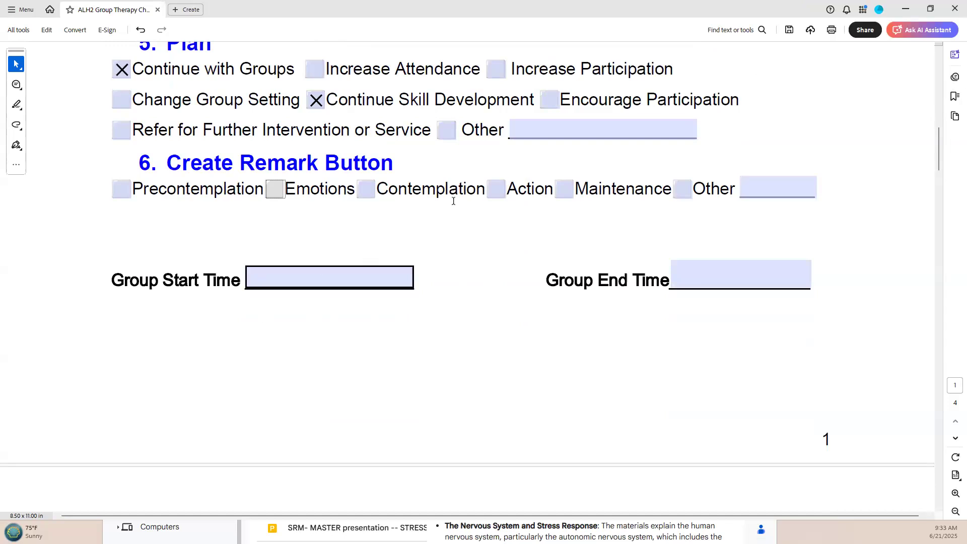
{"action": "left_click", "coordinate": [498, 190]}
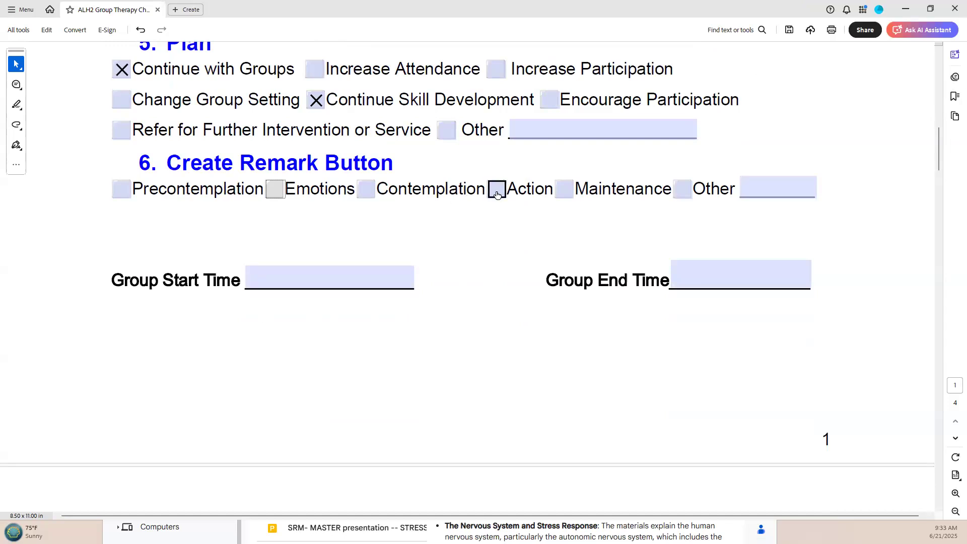
{"action": "left_click", "coordinate": [497, 193]}
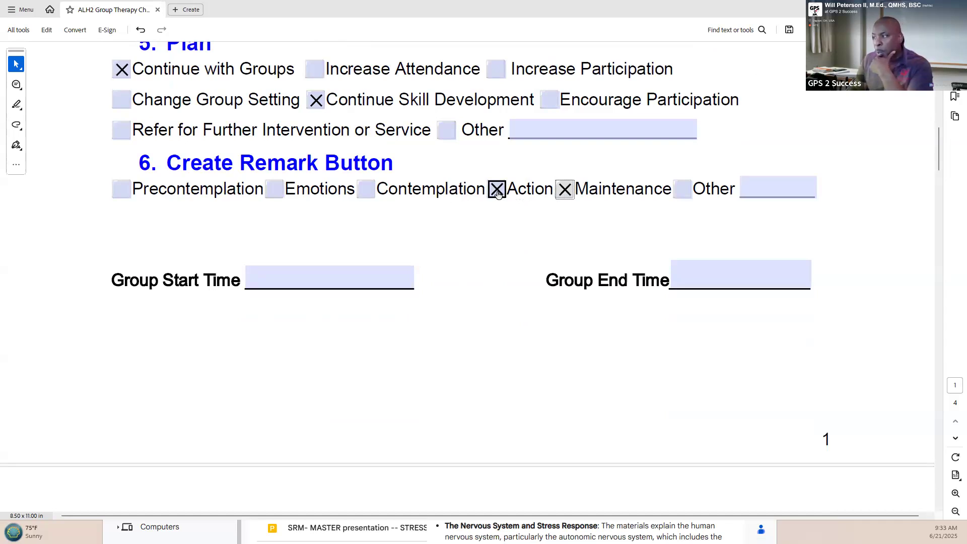
{"action": "left_click", "coordinate": [498, 192]}
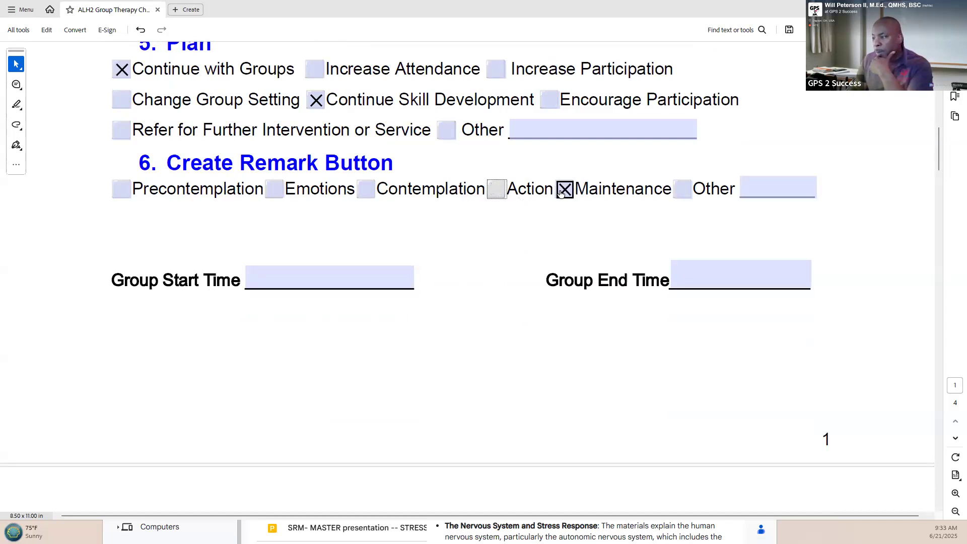
{"action": "left_click", "coordinate": [565, 192]}
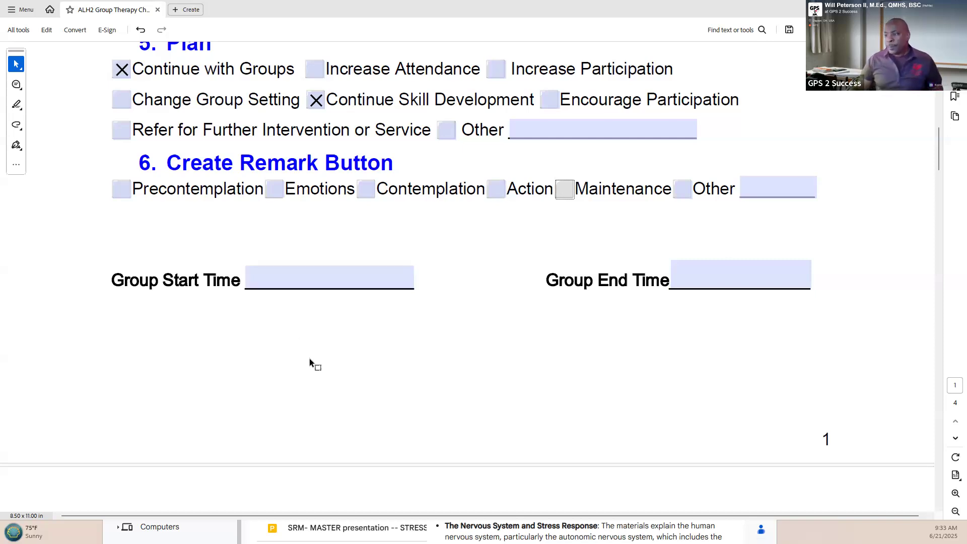
- Review the Group Start Time and Group End Time fields and the Participants Needs Interfering With Treatment Plan section
{"action": "left_click_drag", "start_coordinate": [95, 272], "coordinate": [838, 332]}
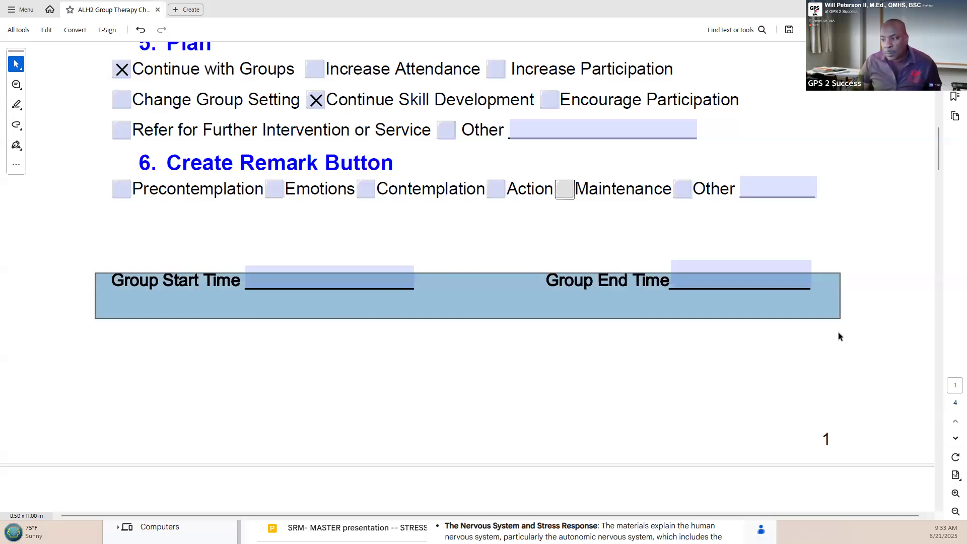
{"action": "left_click", "coordinate": [362, 330]}
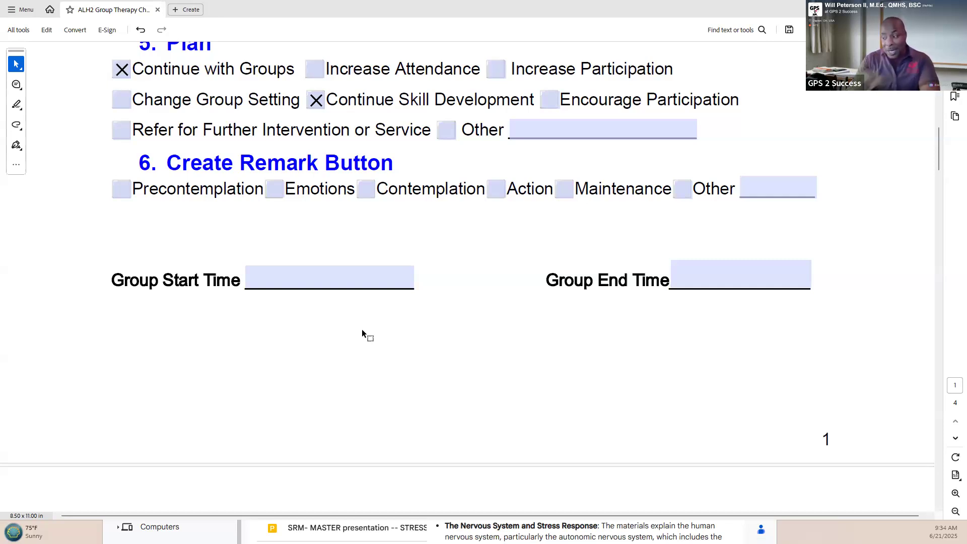
{"action": "scroll", "coordinate": [362, 330], "scroll_direction": "down", "scroll_amount": 5}
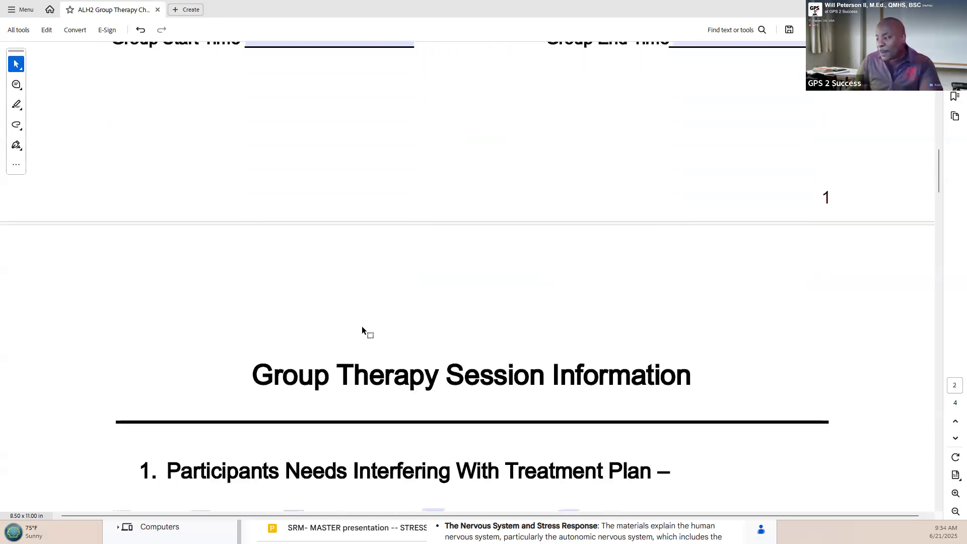
{"action": "scroll", "coordinate": [362, 327], "scroll_direction": "down", "scroll_amount": 5}
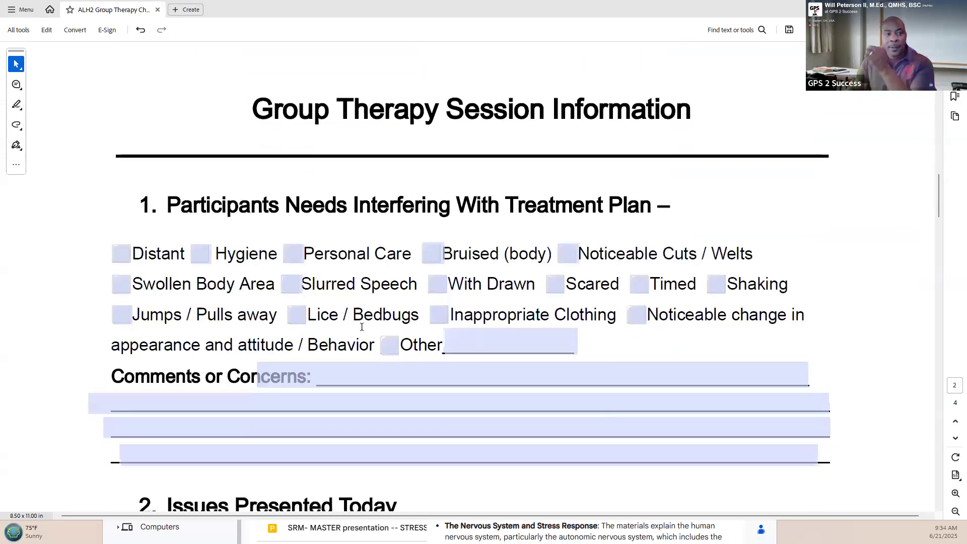
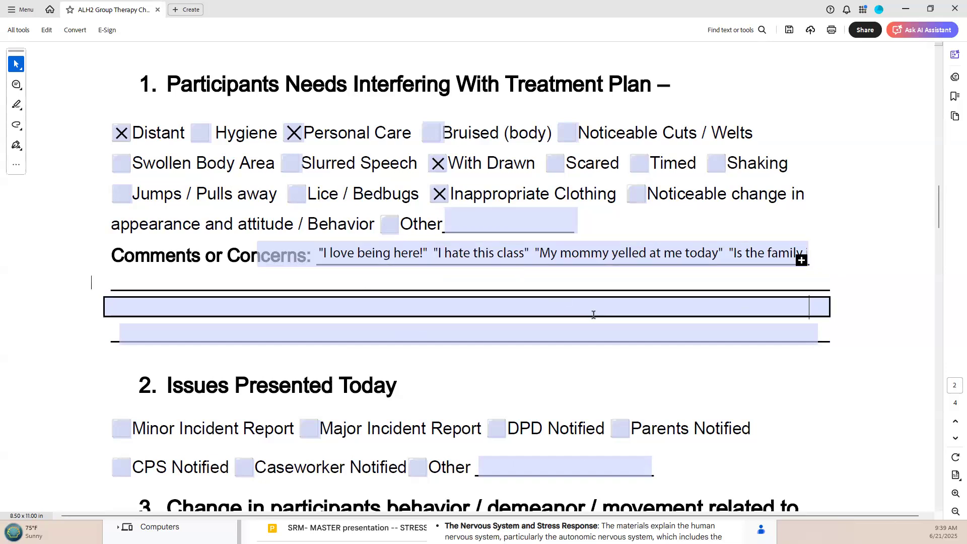
{"action": "scroll", "coordinate": [593, 315], "scroll_direction": "down", "scroll_amount": 1}
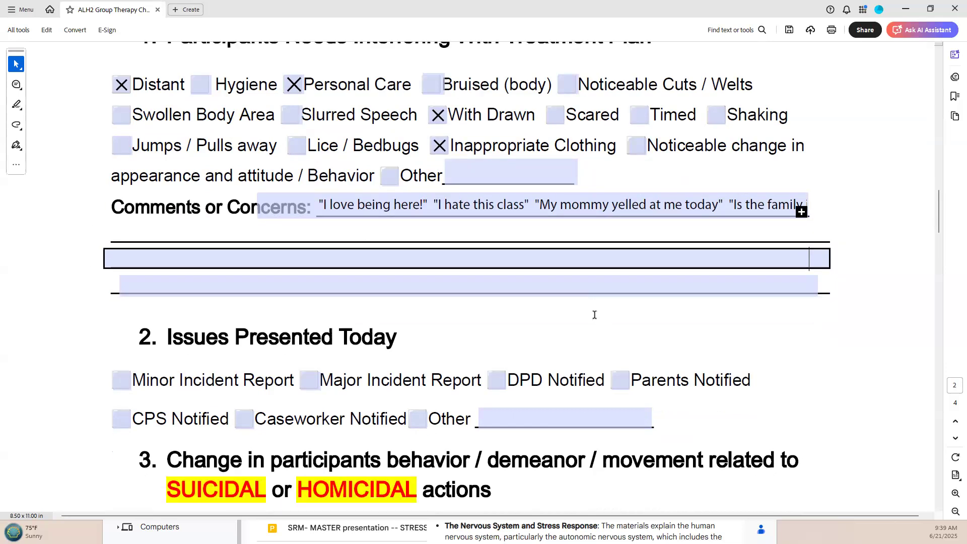
{"action": "scroll", "coordinate": [595, 313], "scroll_direction": "up", "scroll_amount": 1}
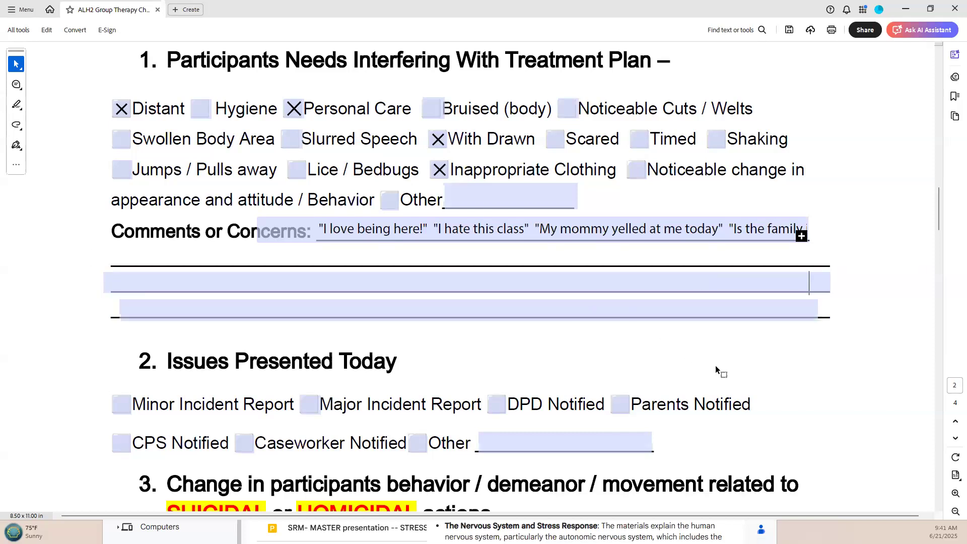
- Examine the Issues Presented Today section, including its incident report and notification options
{"action": "scroll", "coordinate": [678, 349], "scroll_direction": "down", "scroll_amount": 3}
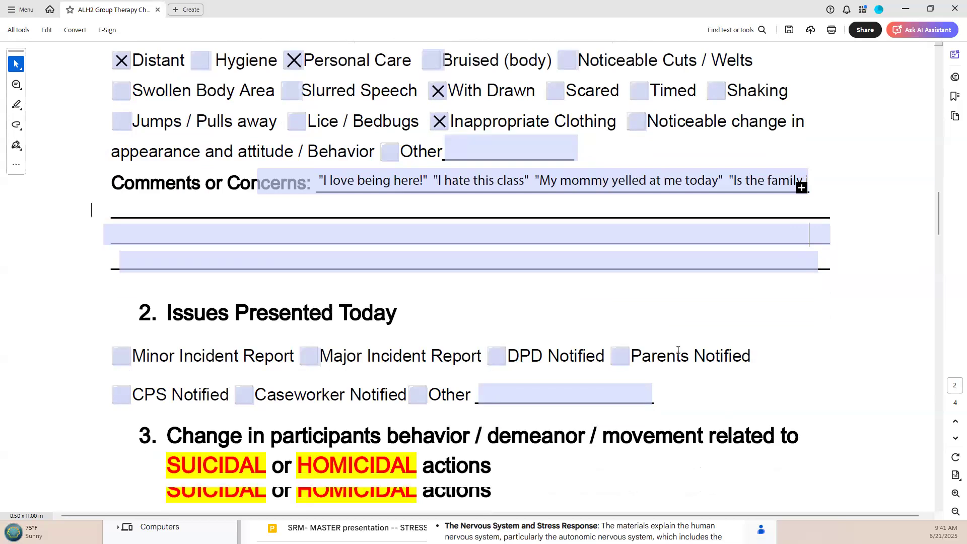
{"action": "scroll", "coordinate": [677, 350], "scroll_direction": "down", "scroll_amount": 5}
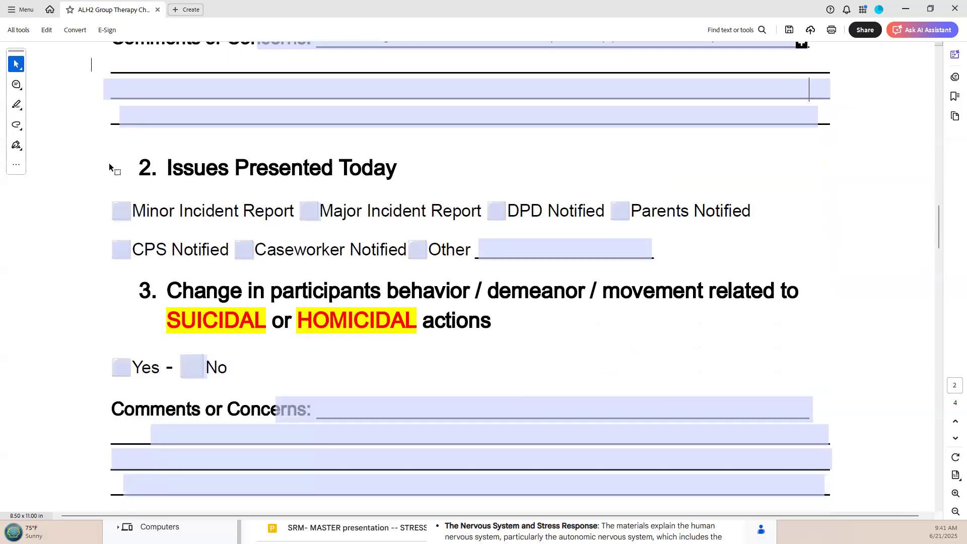
{"action": "left_click_drag", "start_coordinate": [104, 155], "coordinate": [790, 270]}
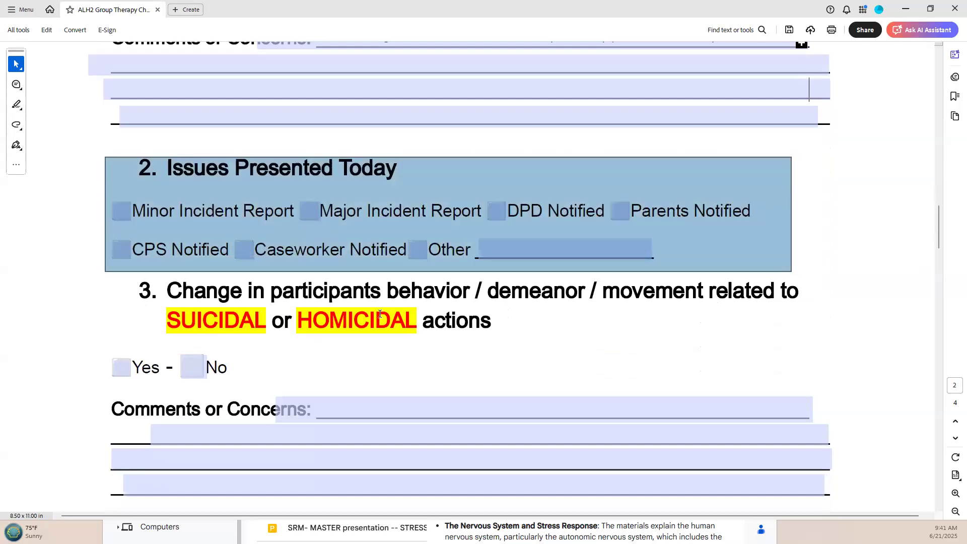
{"action": "left_click", "coordinate": [596, 345]}
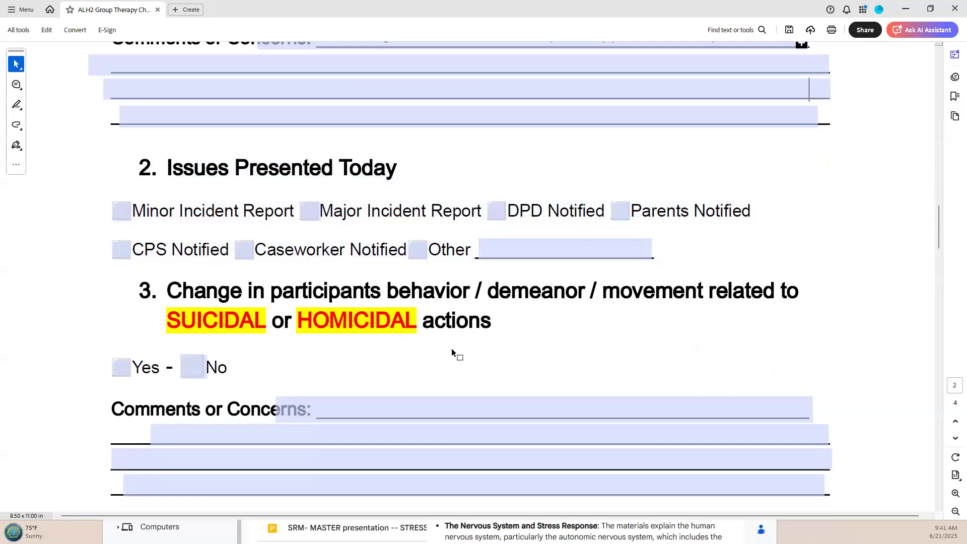
{"action": "scroll", "coordinate": [451, 349], "scroll_direction": "down", "scroll_amount": 1}
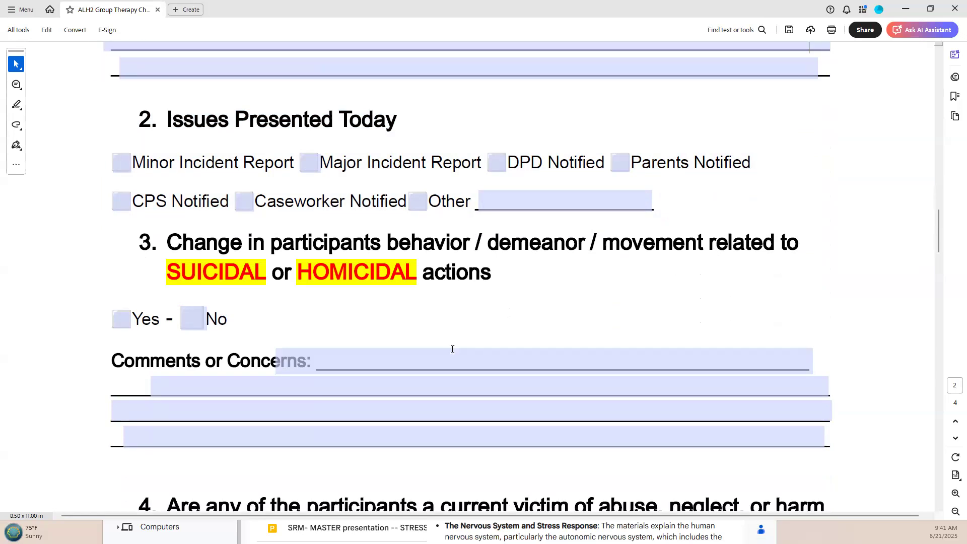
{"action": "scroll", "coordinate": [453, 349], "scroll_direction": "down", "scroll_amount": 1}
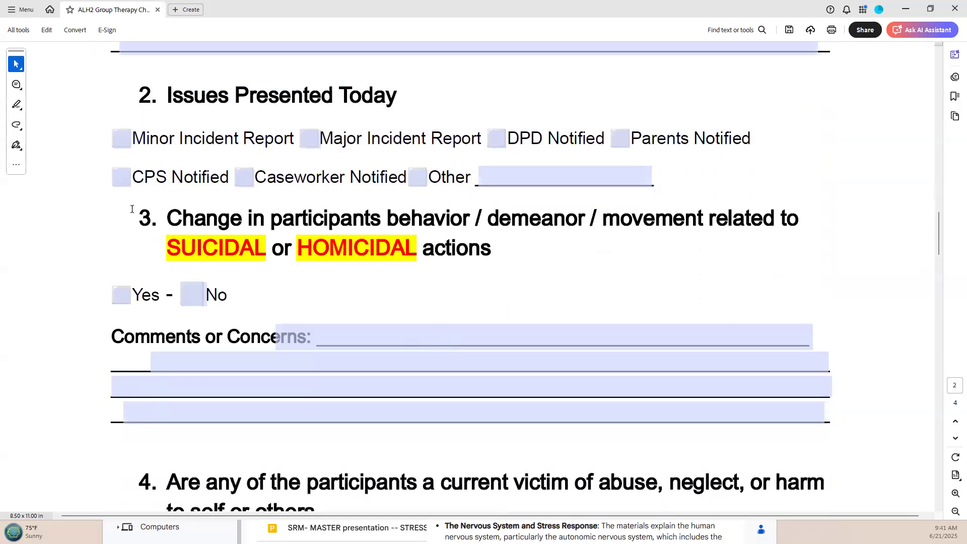
{"action": "left_click_drag", "start_coordinate": [114, 86], "coordinate": [792, 195]}
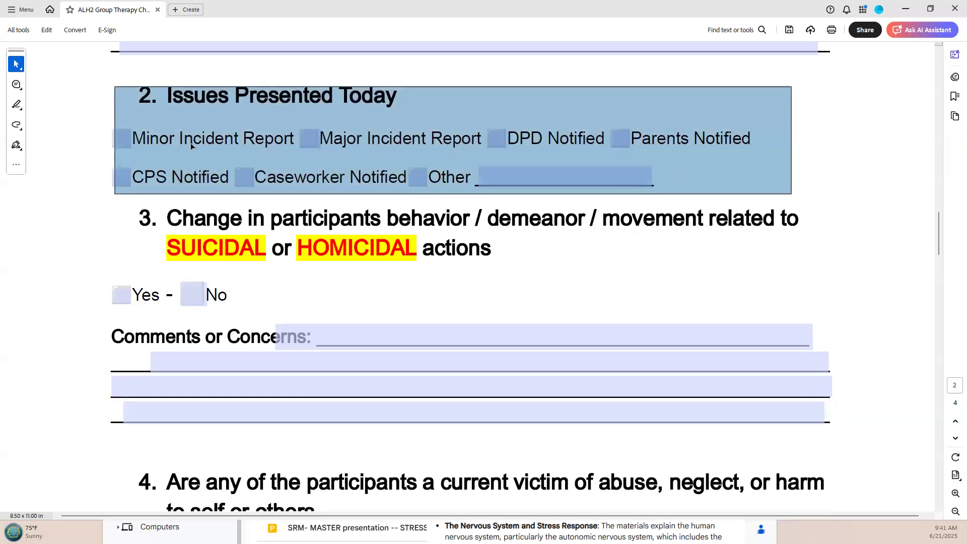
{"action": "left_click", "coordinate": [88, 161]}
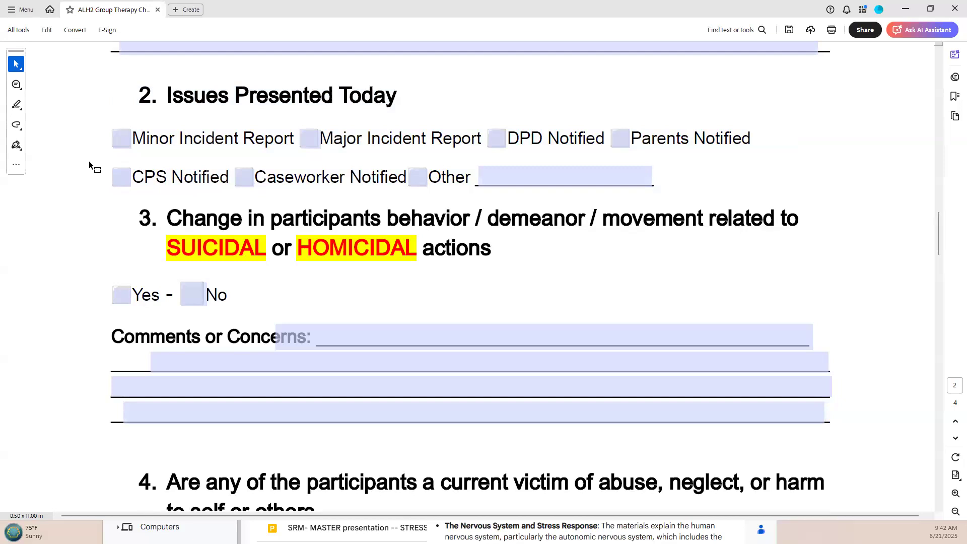
{"action": "left_click", "coordinate": [121, 139]}
{"action": "left_click", "coordinate": [621, 139]}
{"action": "left_click", "coordinate": [418, 365]}
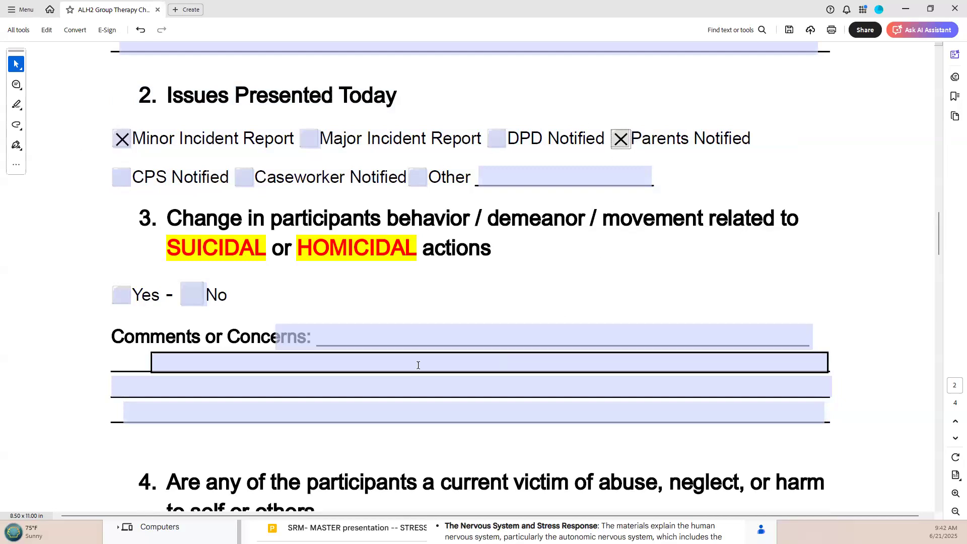
{"action": "left_click", "coordinate": [121, 139]}
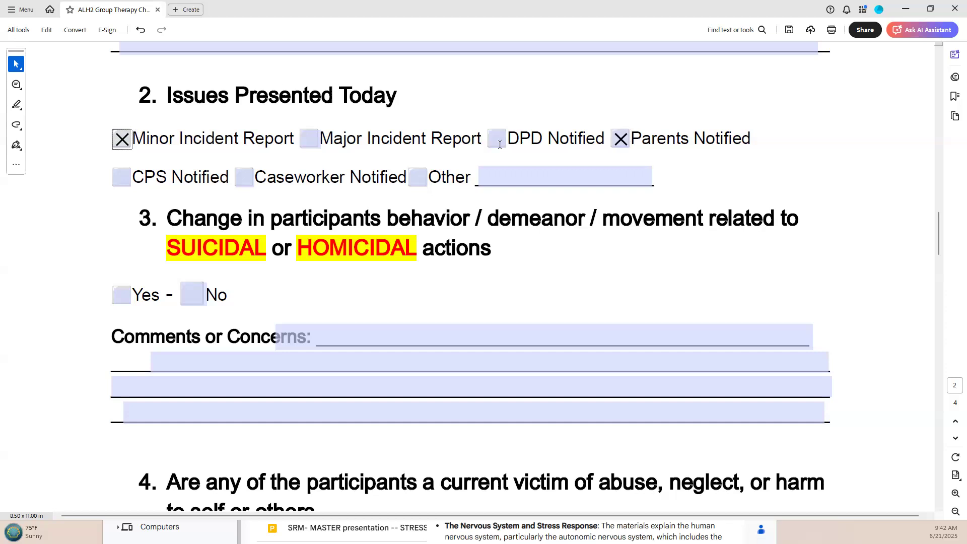
{"action": "left_click", "coordinate": [620, 139]}
- Enter X for No on the question about behavior changes related to suicidal or homicidal actions
{"action": "left_click_drag", "start_coordinate": [139, 216], "coordinate": [492, 243]}
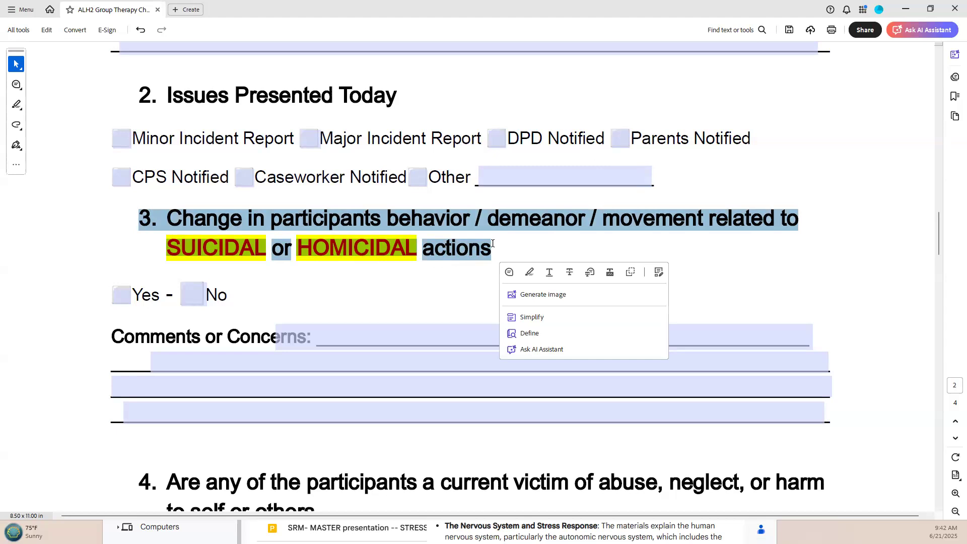
{"action": "left_click", "coordinate": [195, 294]}
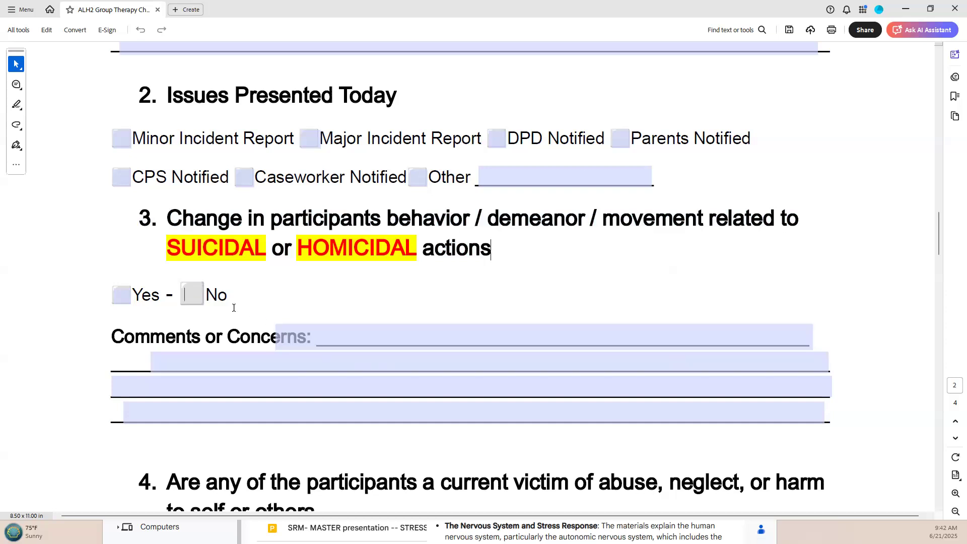
{"action": "type", "text": "X"}
- Start the Comments or Concerns entry for the suicidal or homicidal question with the participant's first name and "slept all class today."
{"action": "scroll", "coordinate": [337, 288], "scroll_direction": "down", "scroll_amount": 3}
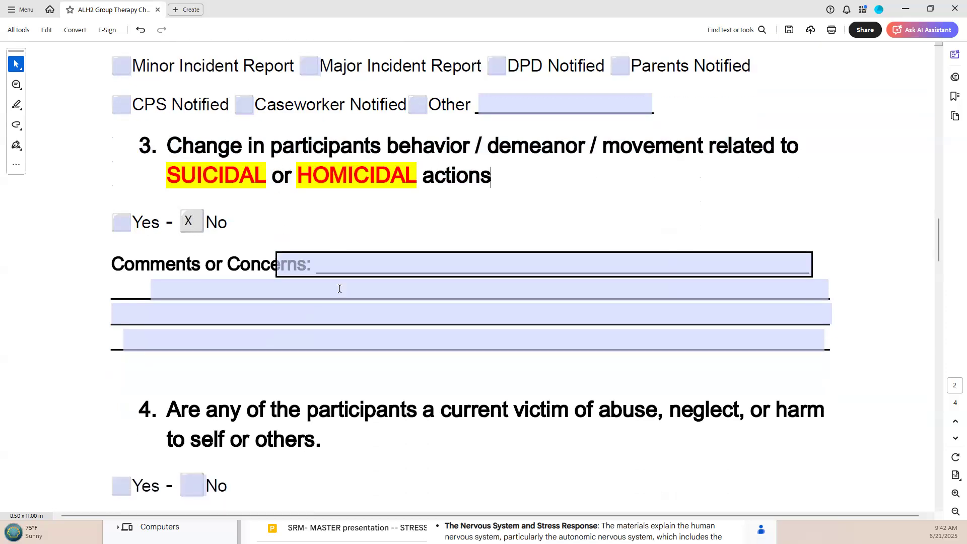
{"action": "scroll", "coordinate": [339, 288], "scroll_direction": "down", "scroll_amount": 4}
{"action": "scroll", "coordinate": [339, 288], "scroll_direction": "down", "scroll_amount": 2}
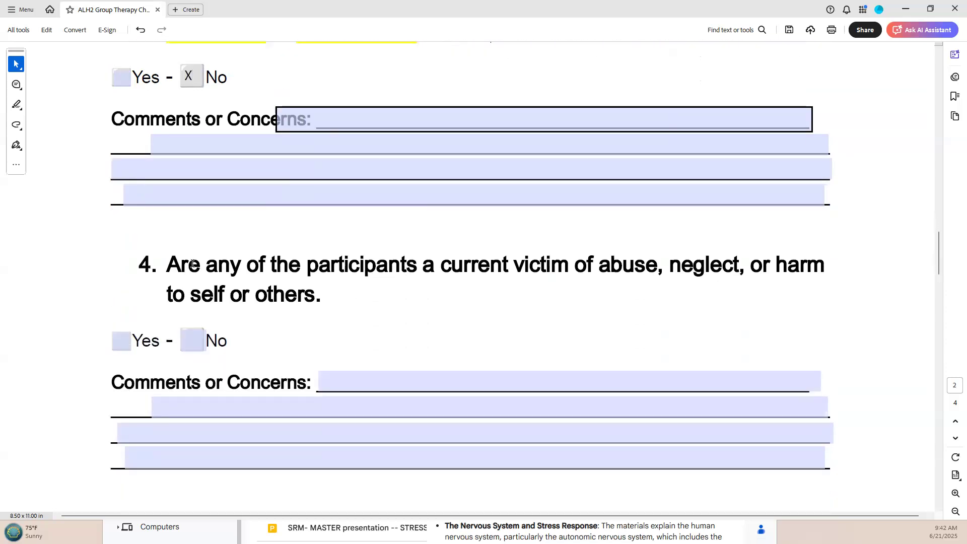
{"action": "scroll", "coordinate": [323, 173], "scroll_direction": "up", "scroll_amount": 1}
{"action": "left_click", "coordinate": [336, 144]}
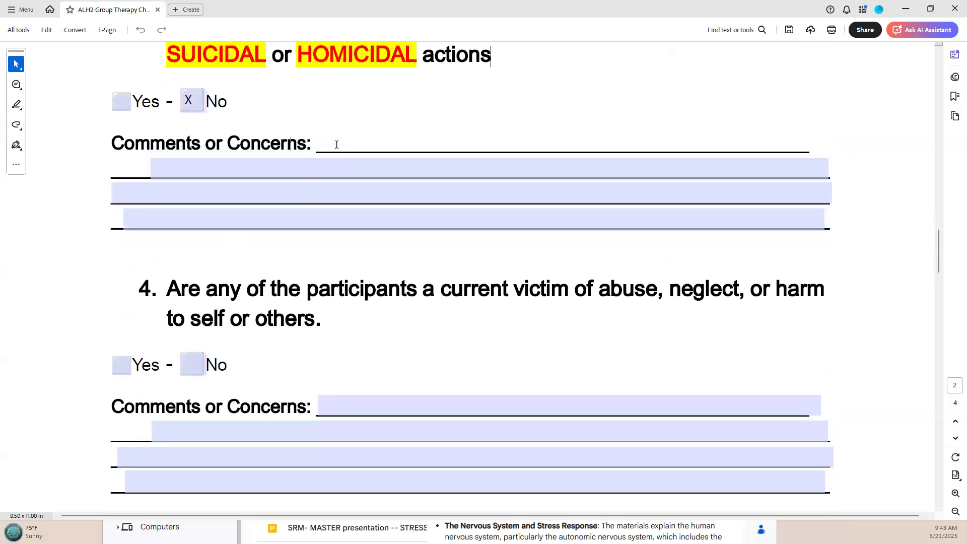
{"action": "type", "text": "Jih"}
{"action": "key", "text": "BackSpace"}
{"action": "key", "text": "BackSpace"}
{"action": "type", "text": "ohn slept all da"}
{"action": "key", "text": "BackSpace"}
{"action": "key", "text": "BackSpace"}
{"action": "type", "text": "call"}
{"action": "key", "text": "BackSpace"}
{"action": "key", "text": "BackSpace"}
{"action": "key", "text": "BackSpace"}
{"action": "type", "text": "lass todqay"}
{"action": "key", "text": "BackSpace"}
{"action": "key", "text": "BackSpace"}
{"action": "key", "text": "BackSpace"}
{"action": "type", "text": "ay."}
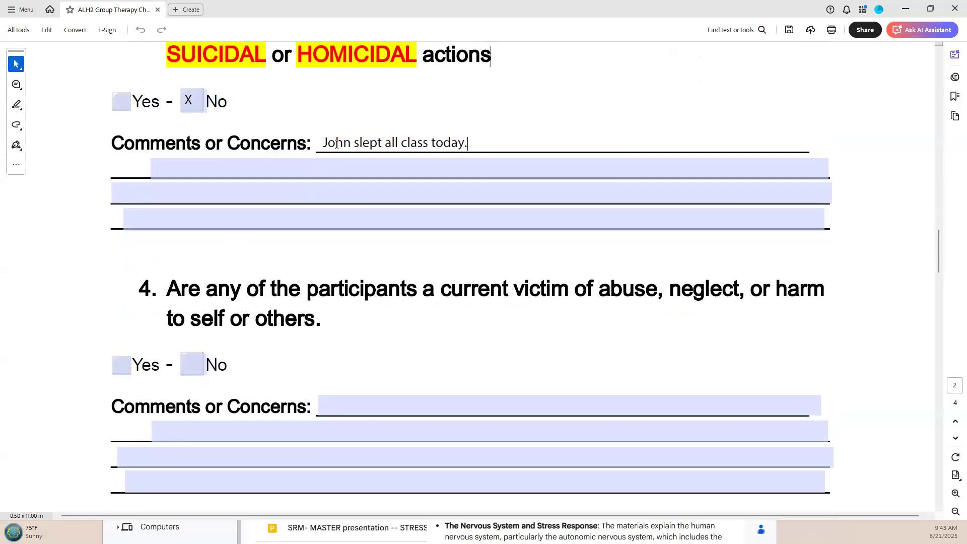
- Complete the Comments or Concerns entry for the suicidal or homicidal question with: He said it was "loud at my house last night"
{"action": "type", "text": "  He said it was \"N"}
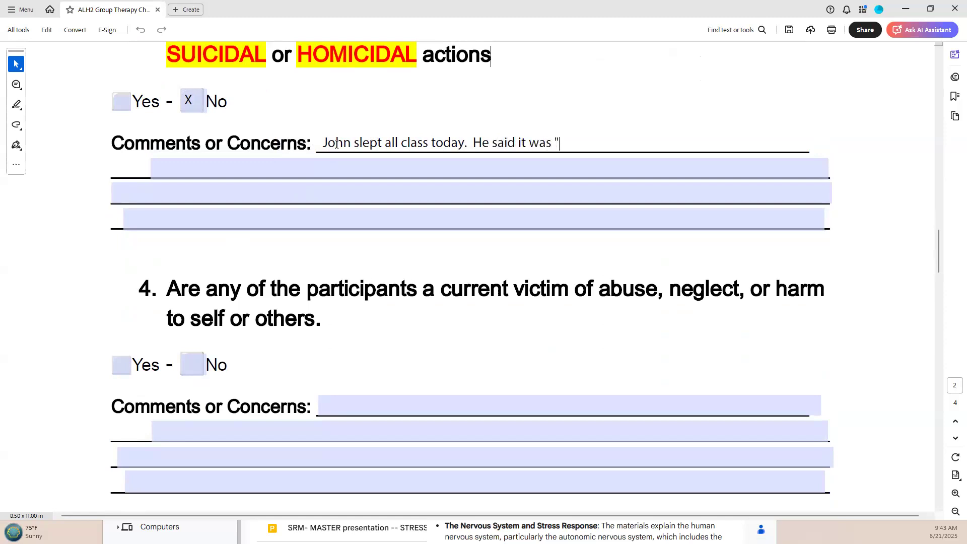
{"action": "key", "text": "BackSpace"}
{"action": "type", "text": "noise"}
{"action": "key", "text": "BackSpace"}
{"action": "type", "text": "y"}
{"action": "key", "text": "BackSpace"}
{"action": "type", "text": "ey"}
{"action": "key", "text": "BackSpace"}
{"action": "key", "text": "BackSpace"}
{"action": "key", "text": "BackSpace"}
{"action": "key", "text": "BackSpace"}
{"action": "key", "text": "BackSpace"}
{"action": "key", "text": "BackSpace"}
{"action": "type", "text": "locu"}
{"action": "key", "text": "BackSpace"}
{"action": "key", "text": "BackSpace"}
{"action": "type", "text": "uc"}
{"action": "key", "text": "BackSpace"}
{"action": "type", "text": "d at his h"}
{"action": "key", "text": "BackSpace"}
{"action": "key", "text": "BackSpace"}
{"action": "key", "text": "BackSpace"}
{"action": "key", "text": "BackSpace"}
{"action": "key", "text": "BackSpace"}
{"action": "type", "text": "my hous"}
{"action": "key", "text": "BackSpace"}
{"action": "type", "text": "use last n"}
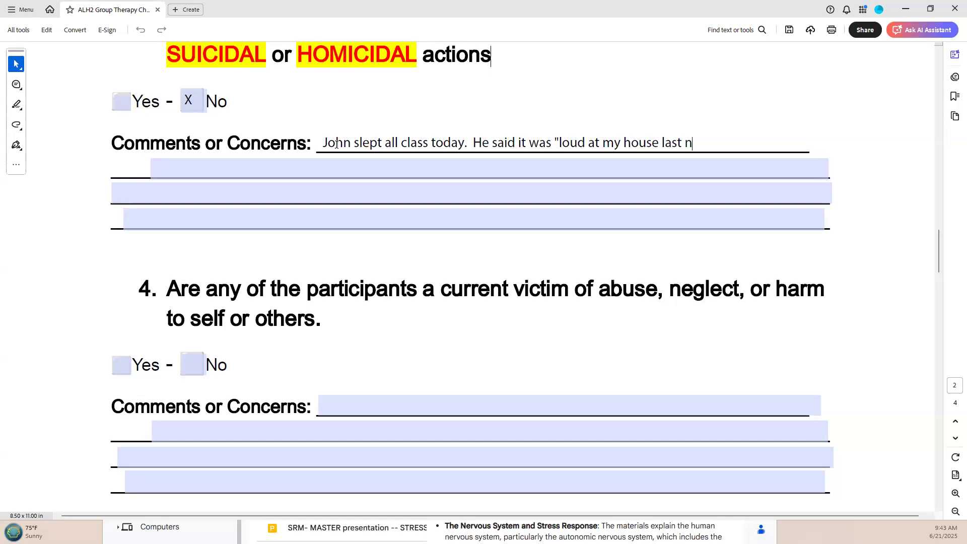
{"action": "type", "text": "ight\""}
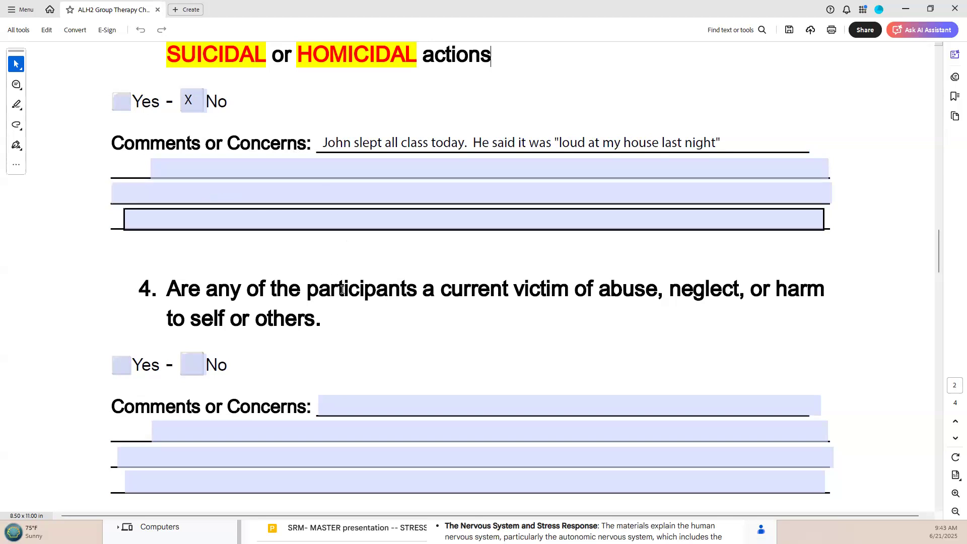
- Review question 4 on whether any participant is a current victim of abuse, neglect, or harm, including its answer and comment fields
{"action": "scroll", "coordinate": [342, 289], "scroll_direction": "down", "scroll_amount": 2}
{"action": "scroll", "coordinate": [233, 259], "scroll_direction": "down", "scroll_amount": 2}
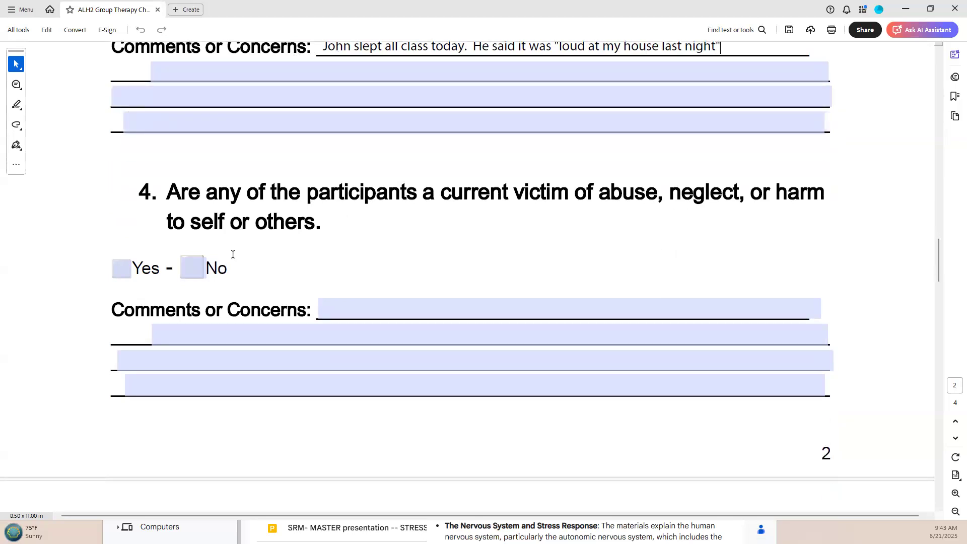
{"action": "left_click", "coordinate": [134, 183]}
{"action": "left_click_drag", "start_coordinate": [228, 197], "coordinate": [364, 216]}
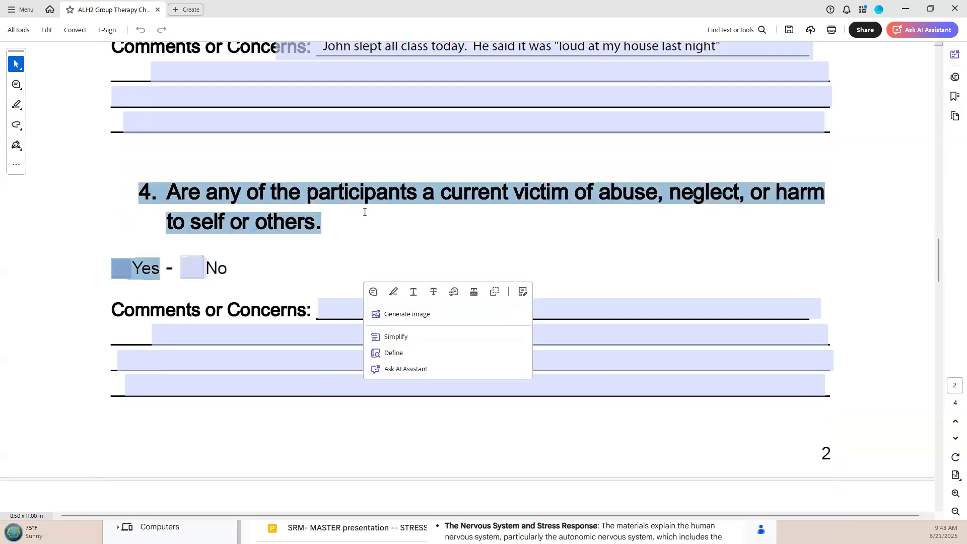
{"action": "left_click", "coordinate": [319, 255]}
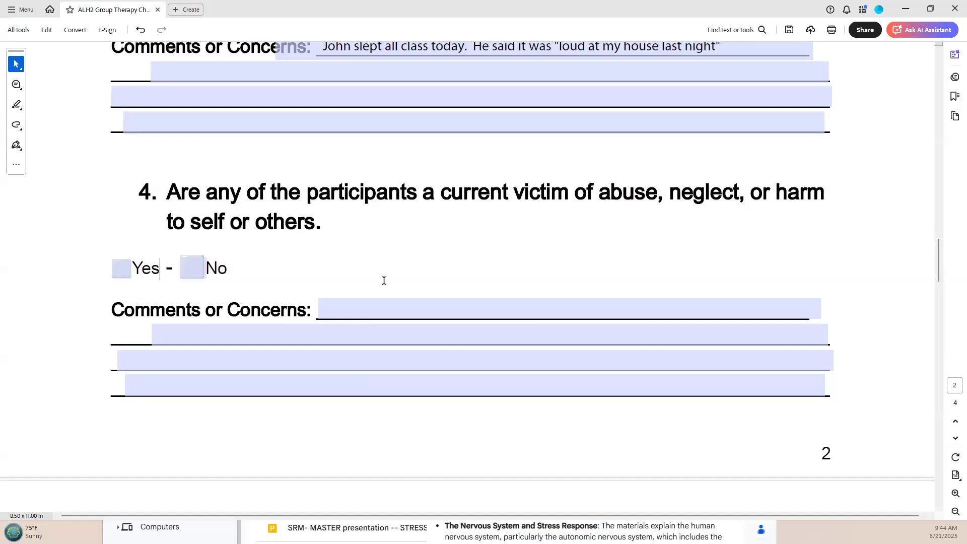
- Examine the Staff Daily Feelings Check In page, including its feeling options and the sections below them
{"action": "scroll", "coordinate": [358, 274], "scroll_direction": "down", "scroll_amount": 5}
{"action": "scroll", "coordinate": [359, 276], "scroll_direction": "down", "scroll_amount": 6}
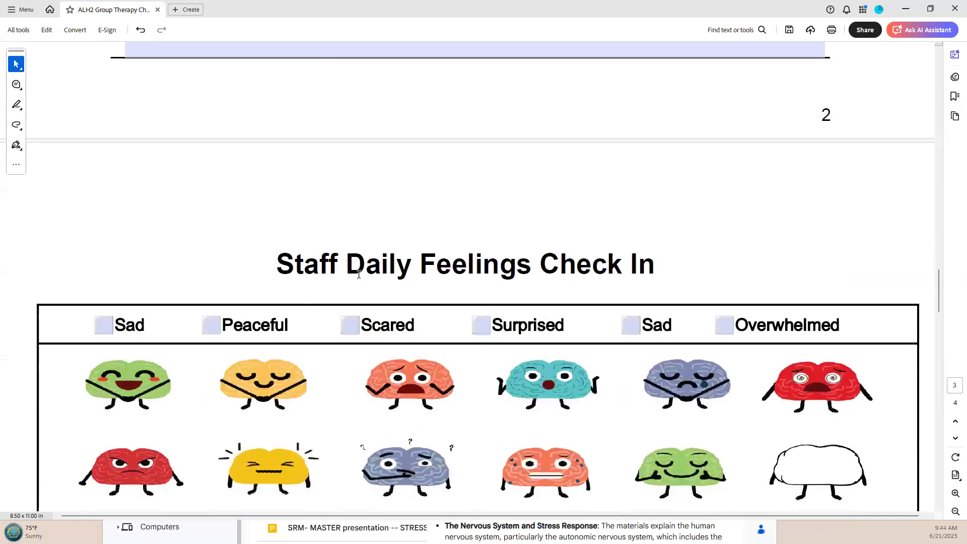
{"action": "scroll", "coordinate": [359, 272], "scroll_direction": "down", "scroll_amount": 2}
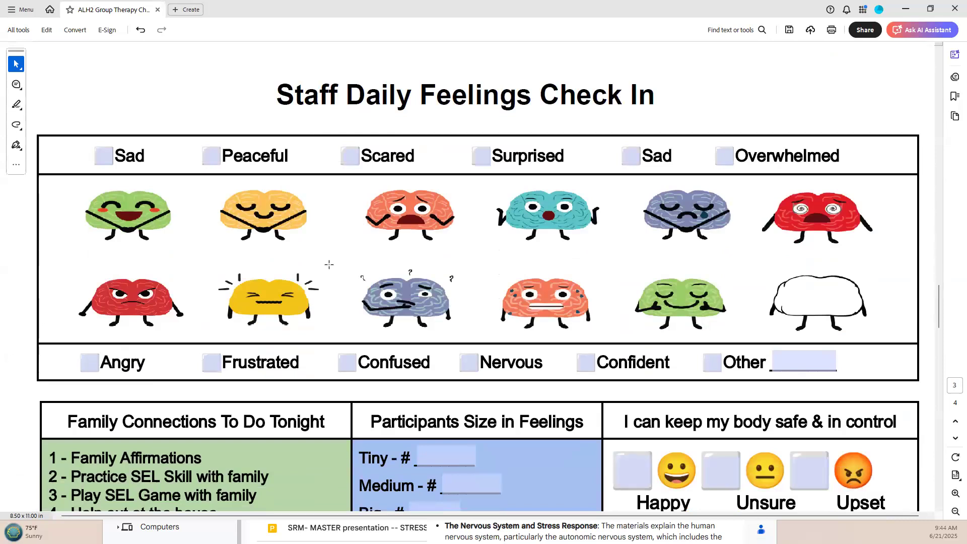
{"action": "scroll", "coordinate": [332, 210], "scroll_direction": "down", "scroll_amount": 1}
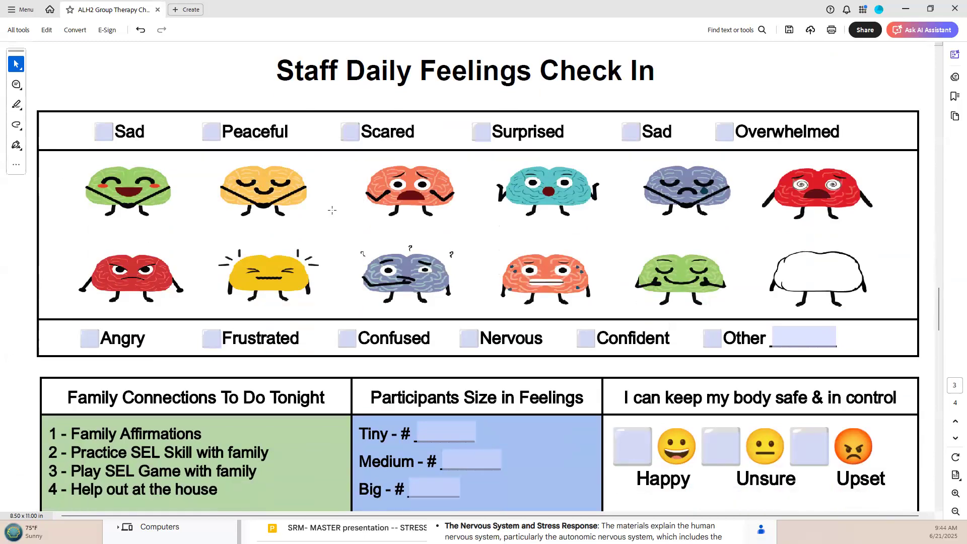